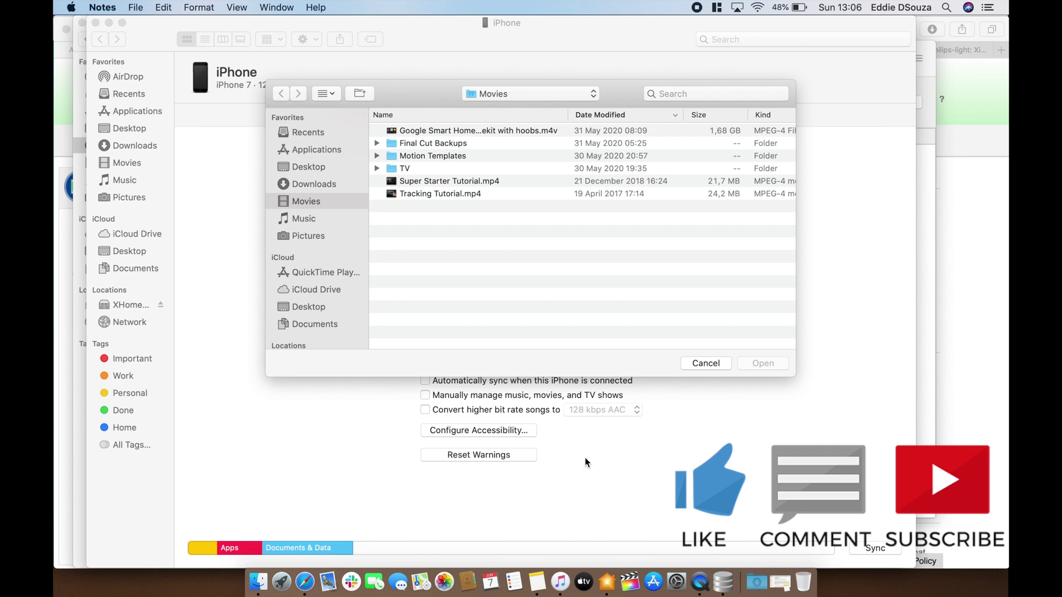
Check the iPhone's sync and backup settings in Music, then launch iBackup Viewer from Launchpad
click(559, 575)
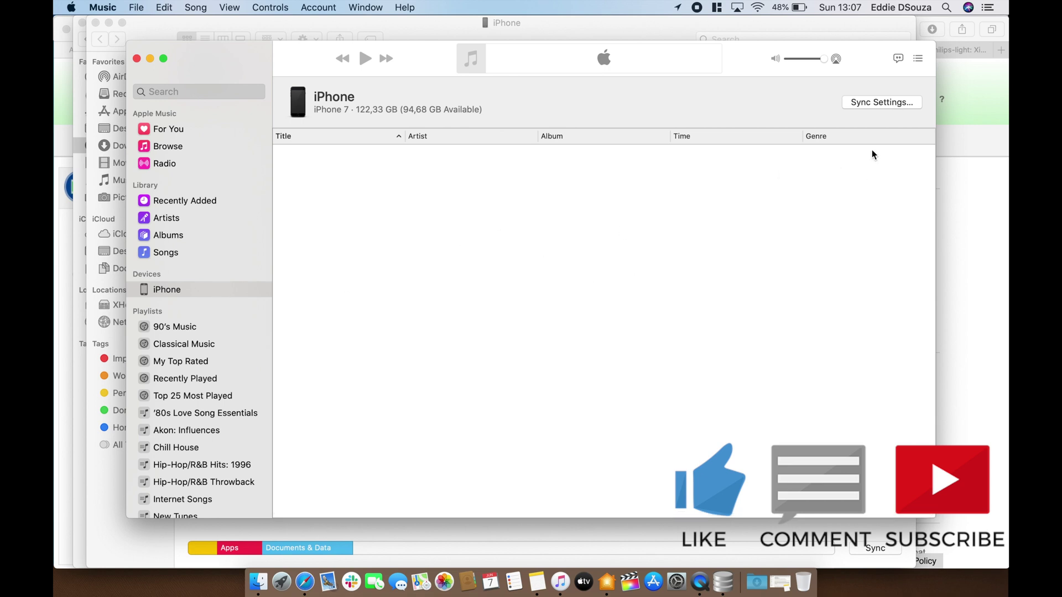
click(883, 104)
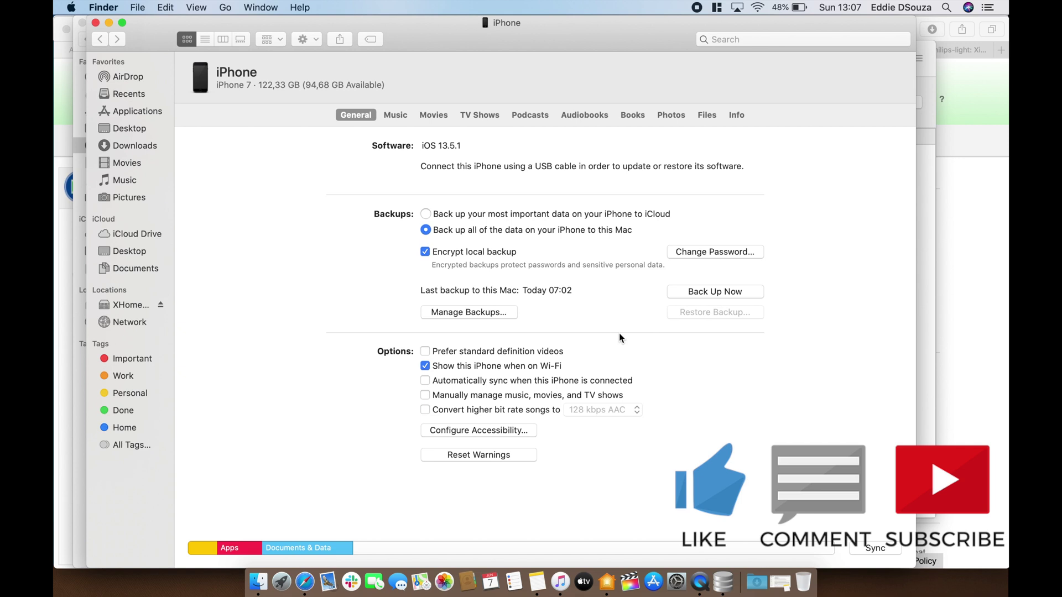
key(F4)
click(416, 301)
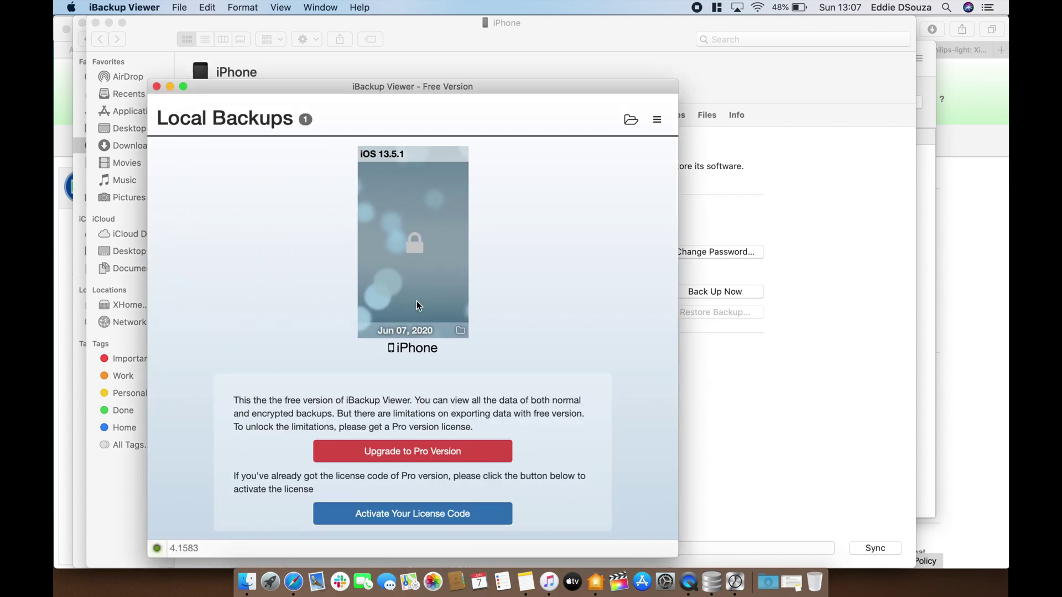
Unlock the Jun 07, 2020 iPhone backup with its backup password and browse its raw files
click(416, 242)
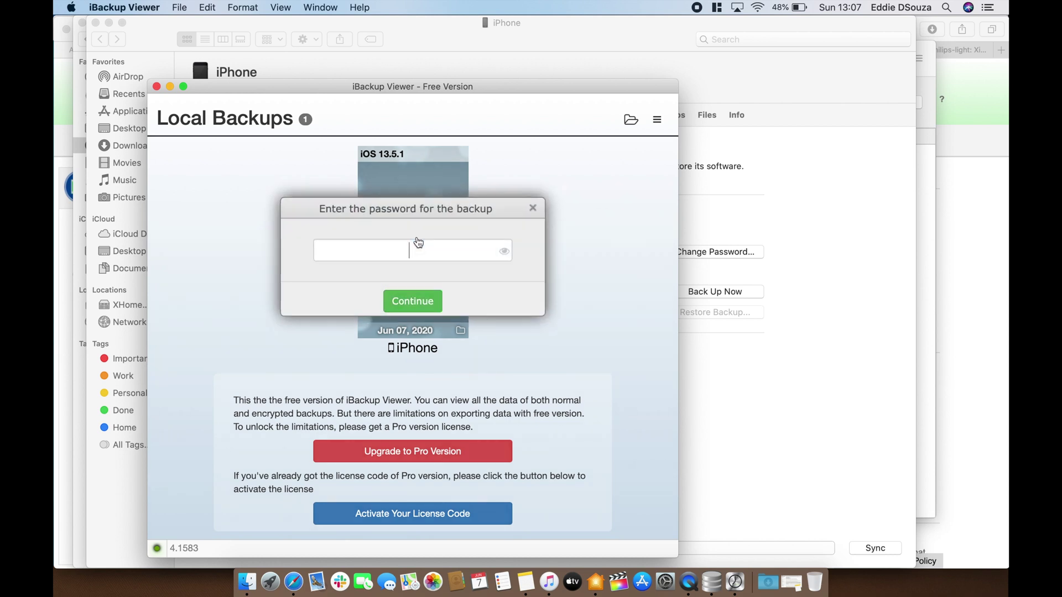
text(1234)
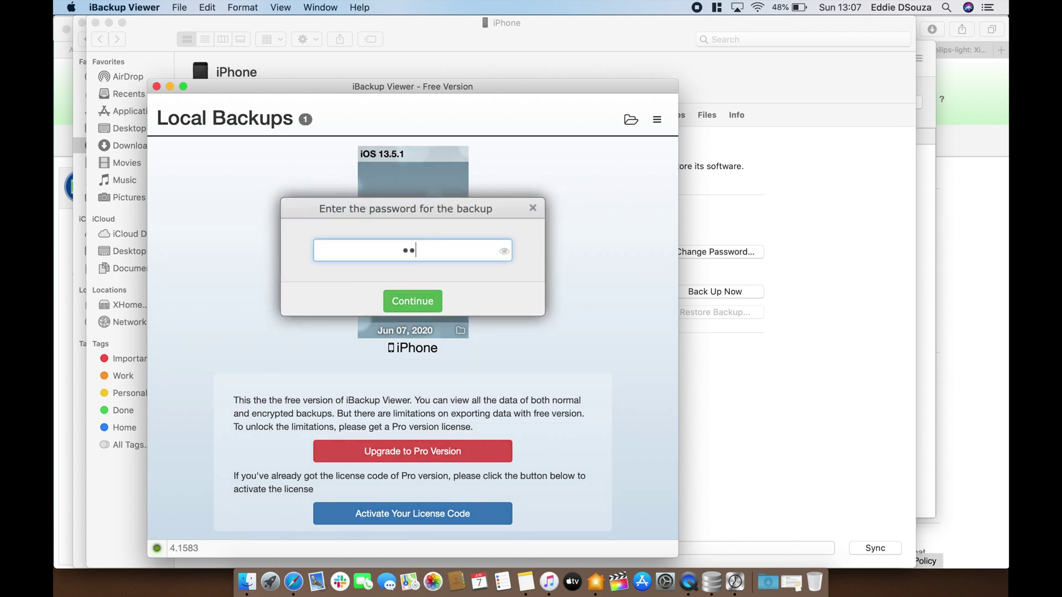
click(415, 299)
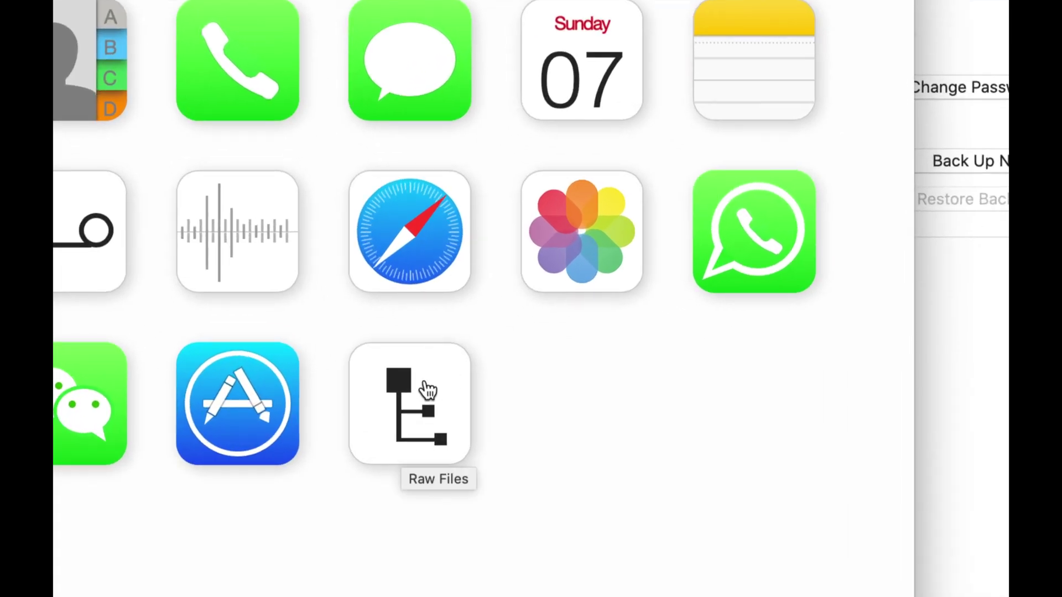
click(412, 425)
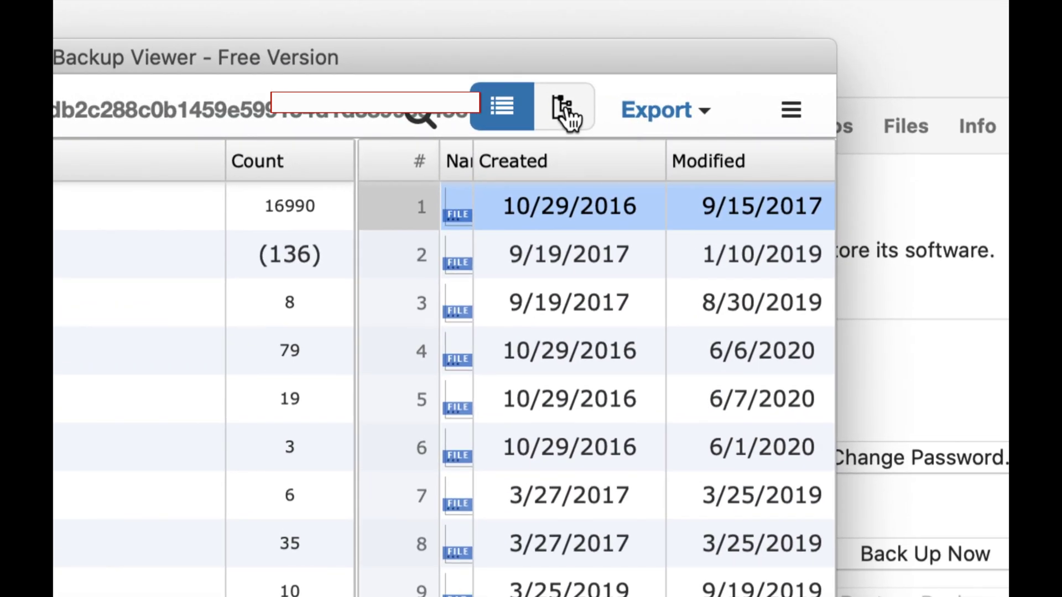
Switch to tree view and select the AppDomain-com.xiaomi.mihome domain
click(566, 113)
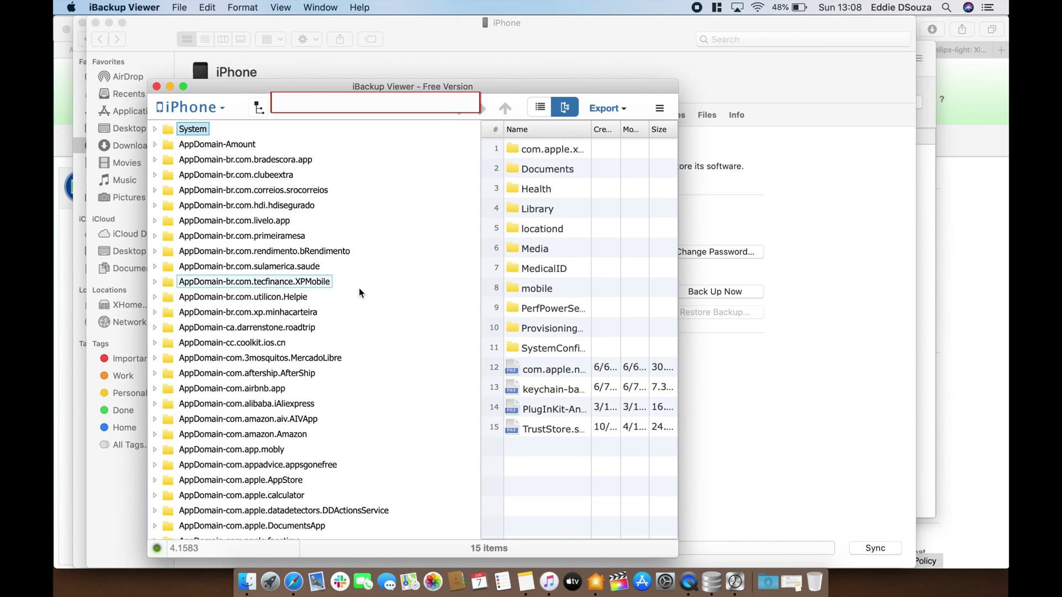
scroll(326, 343, down, 10)
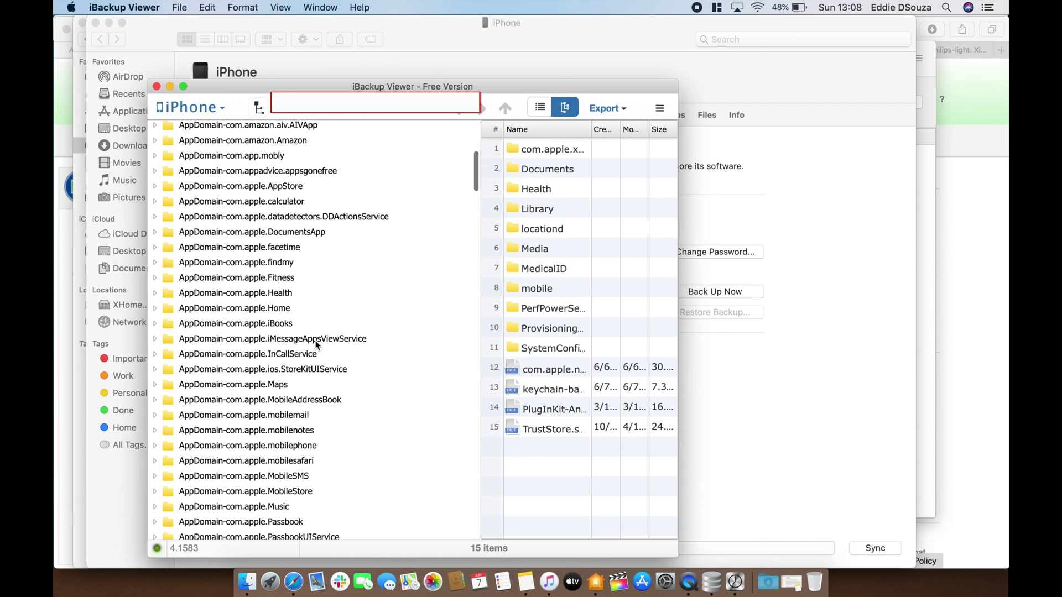
scroll(317, 344, down, 2)
scroll(339, 383, down, 12)
scroll(339, 384, down, 18)
scroll(339, 383, down, 20)
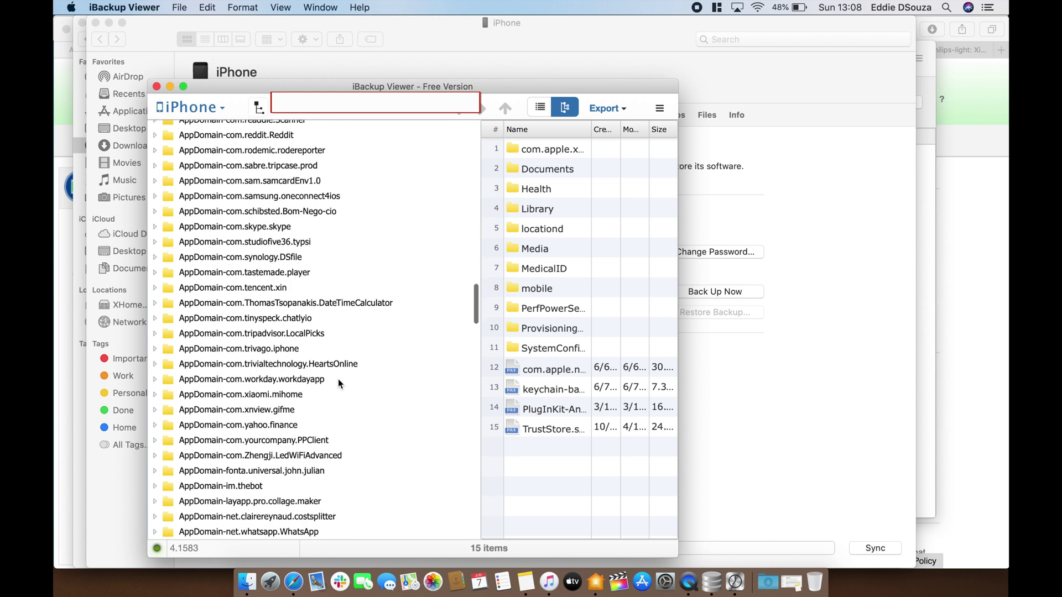
scroll(339, 382, down, 3)
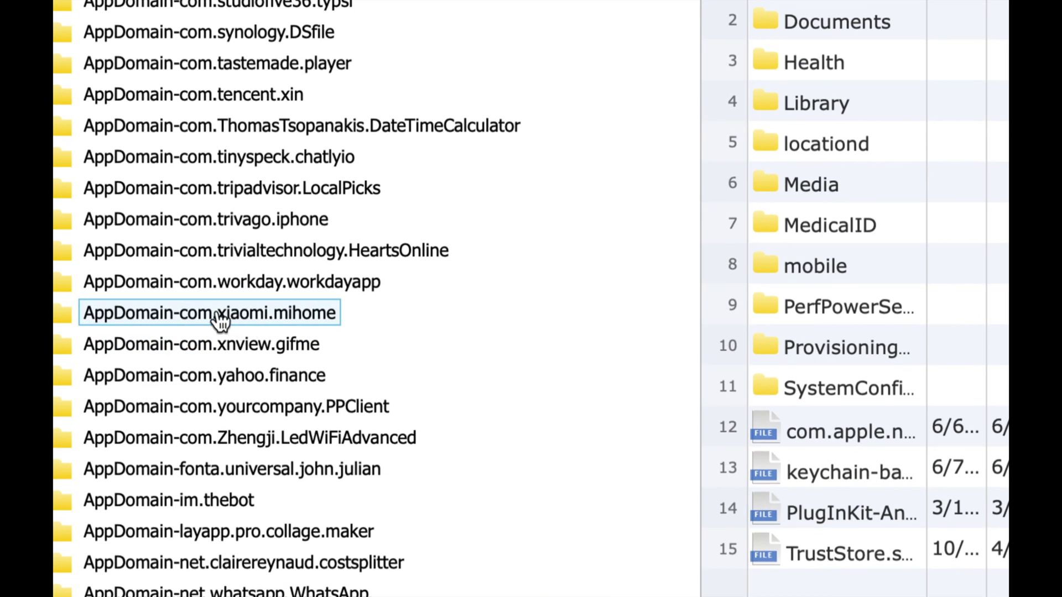
click(219, 313)
click(171, 314)
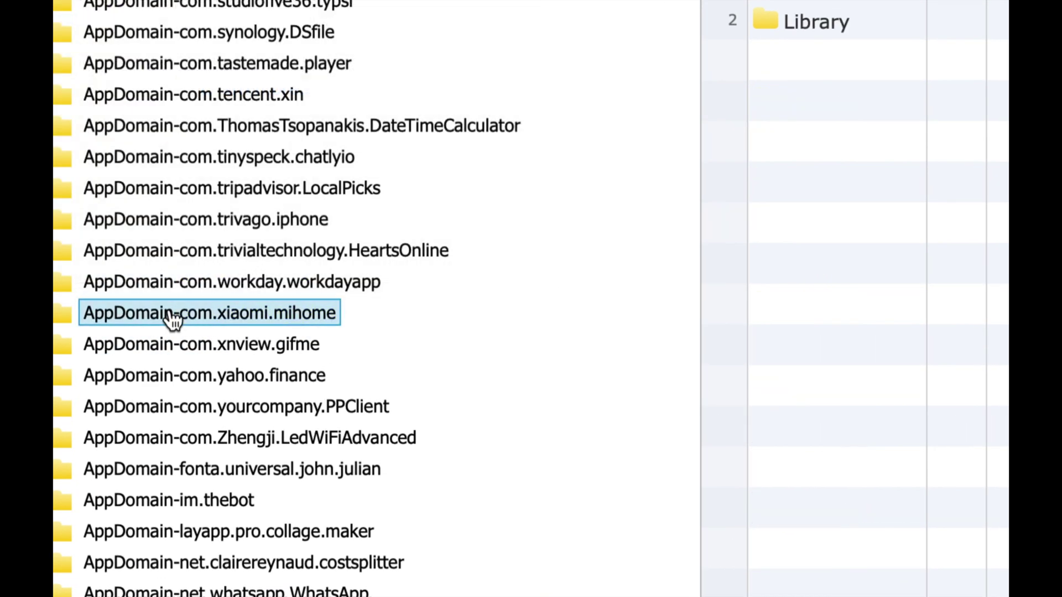
scroll(172, 320, up, 15)
scroll(172, 320, down, 8)
scroll(172, 320, down, 5)
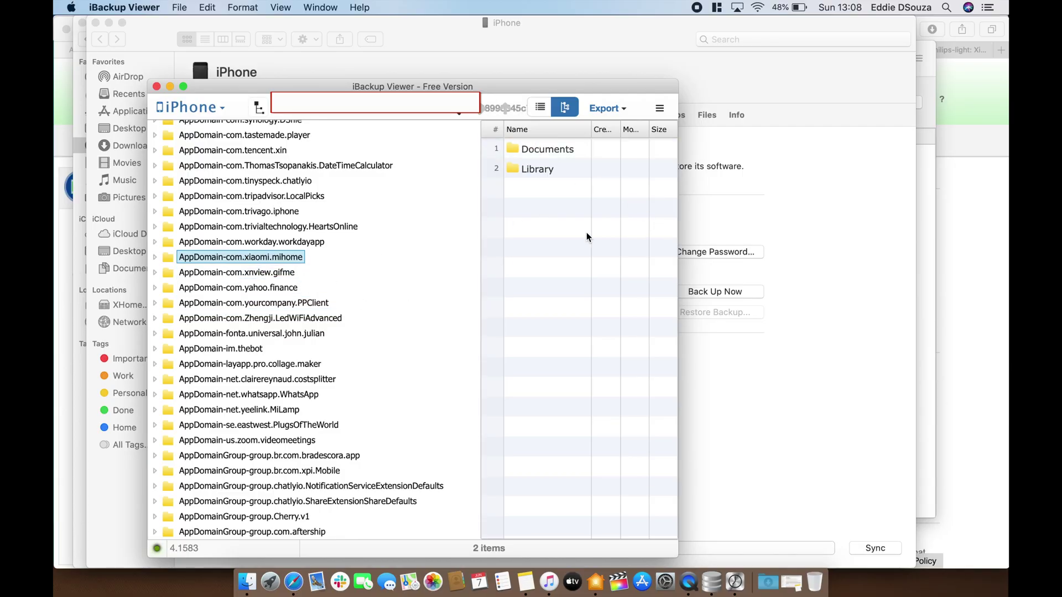
drag(481, 268, 427, 266)
click(503, 151)
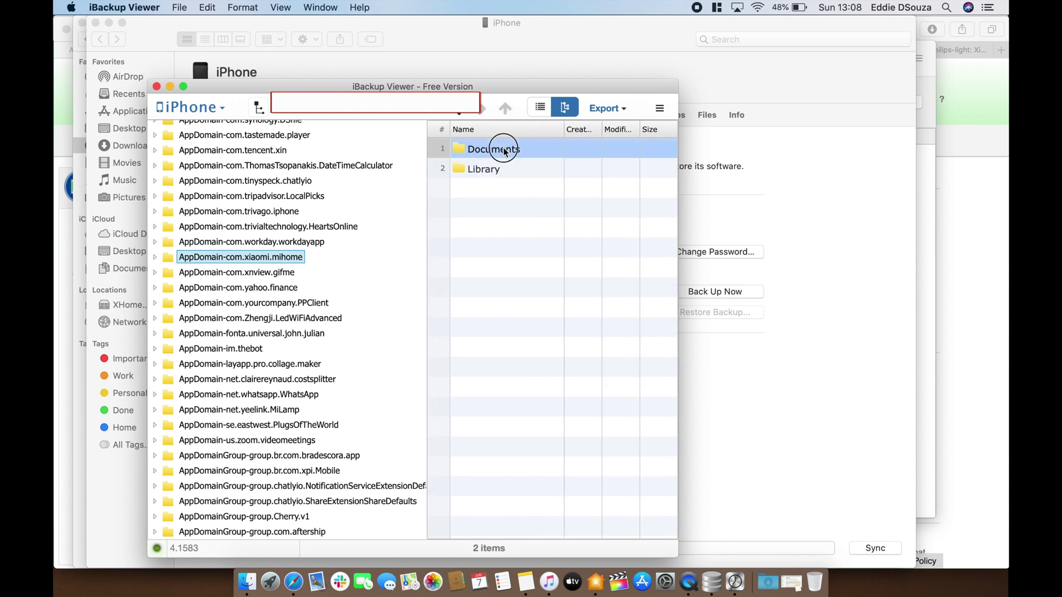
double_click(504, 151)
scroll(496, 343, down, 5)
drag(564, 129, 632, 128)
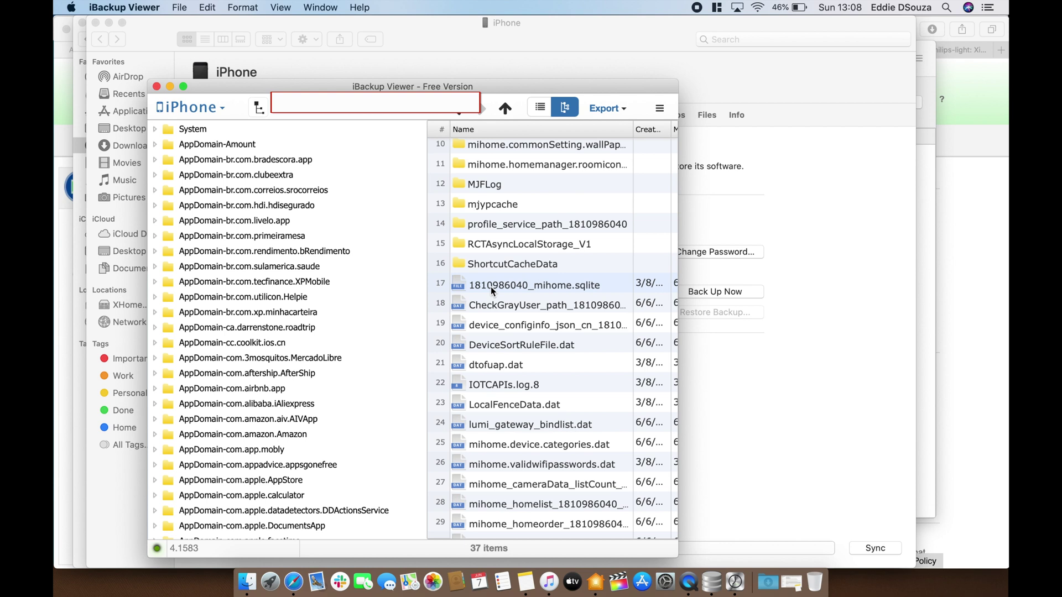
click(490, 287)
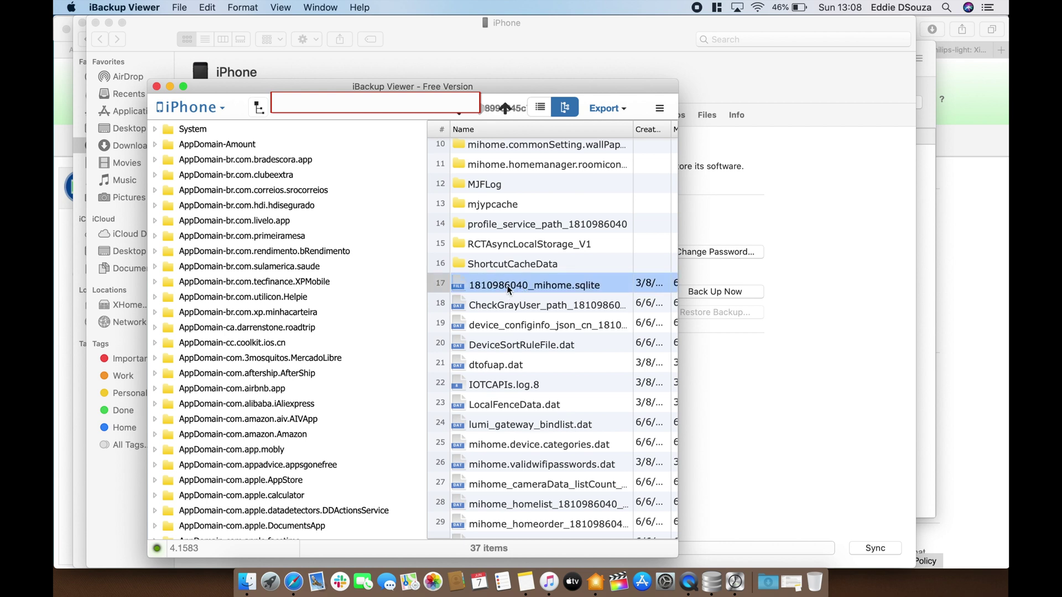
click(602, 110)
click(572, 133)
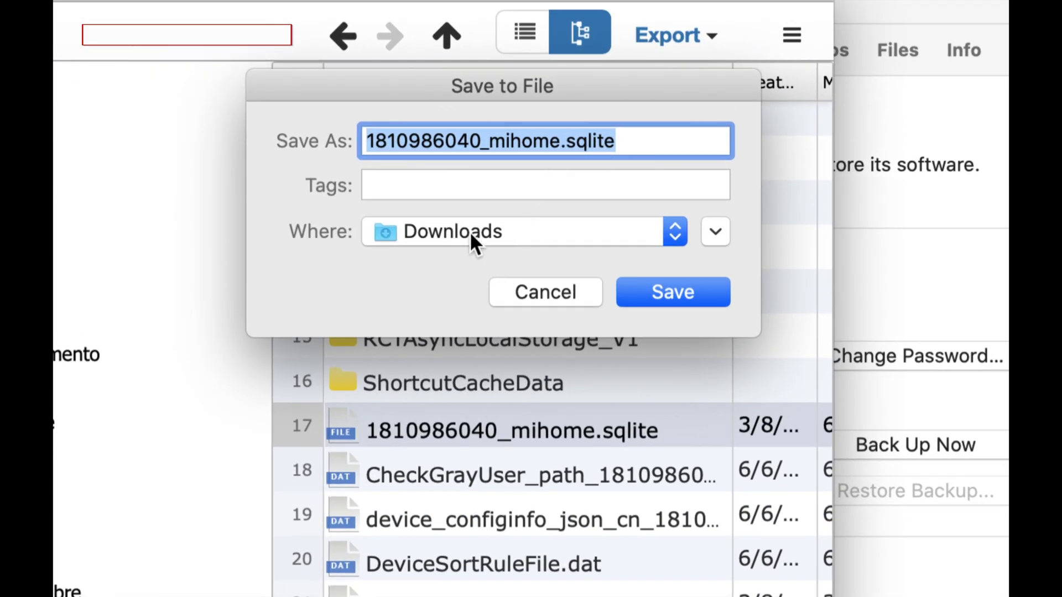
click(426, 142)
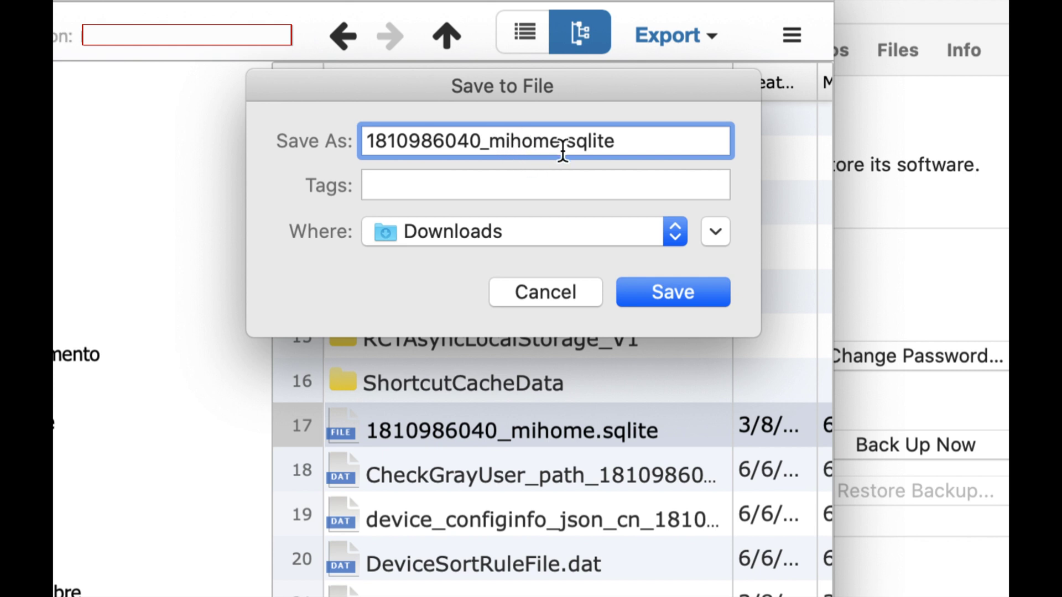
click(656, 287)
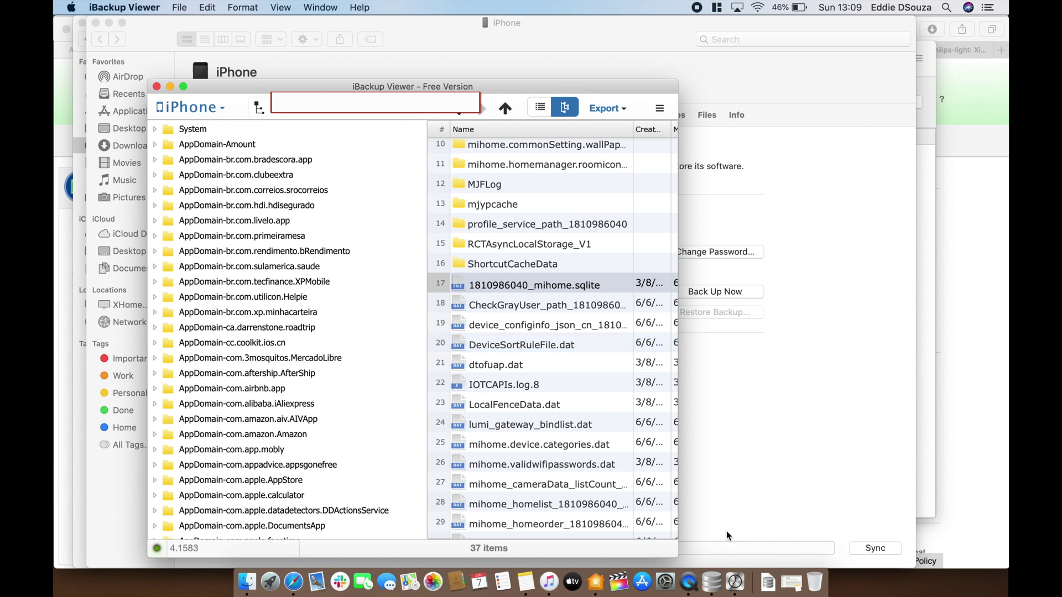
click(708, 584)
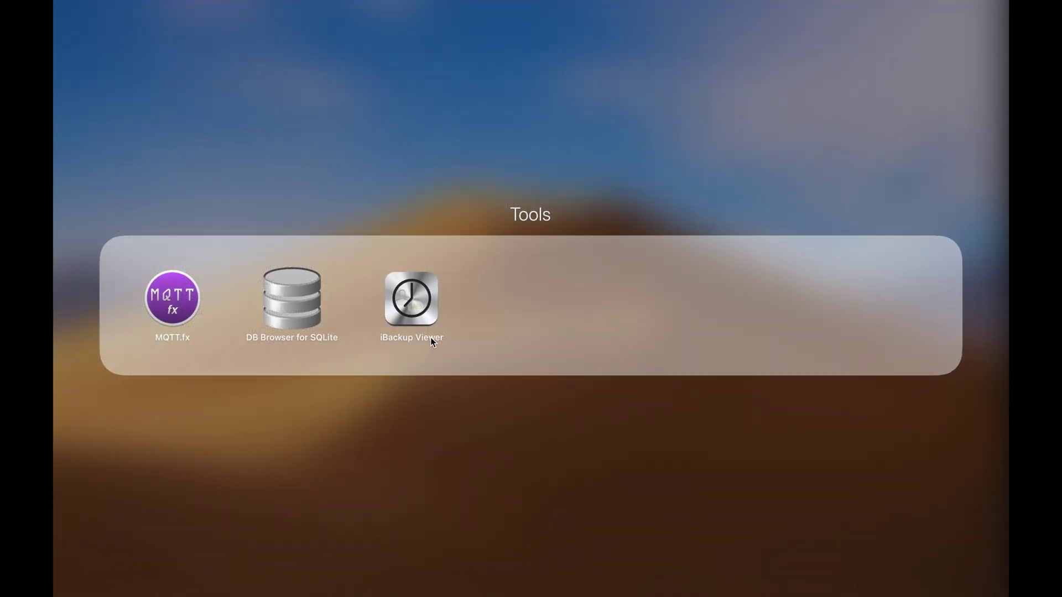
click(294, 307)
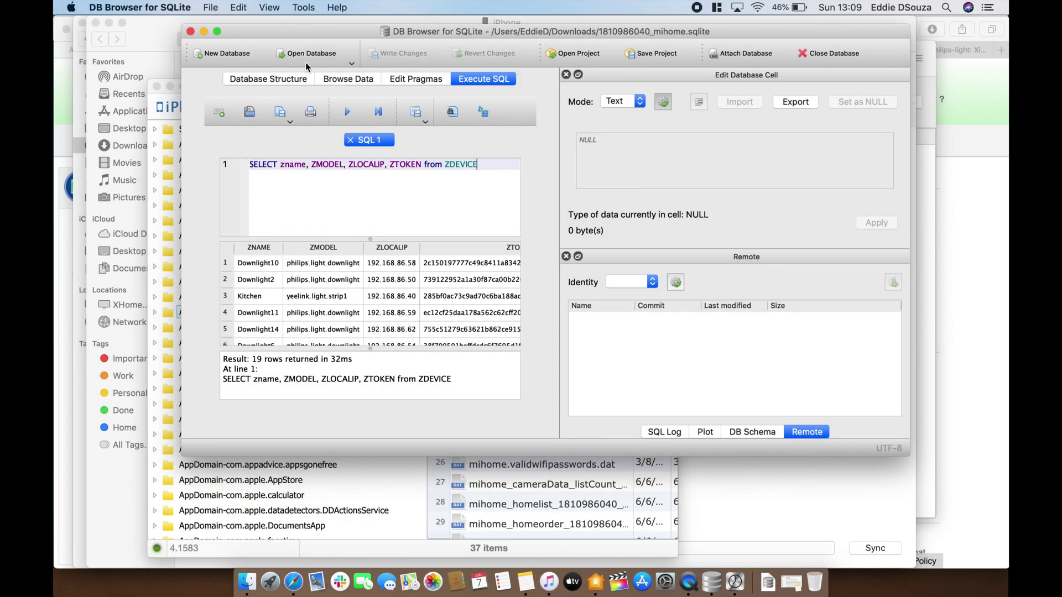
click(283, 55)
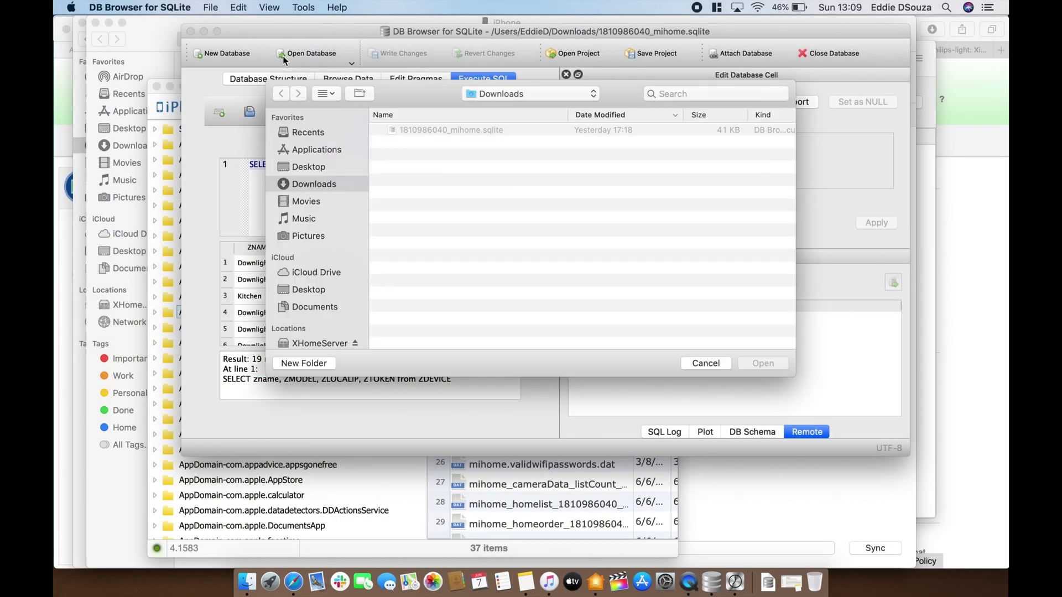
double_click(435, 132)
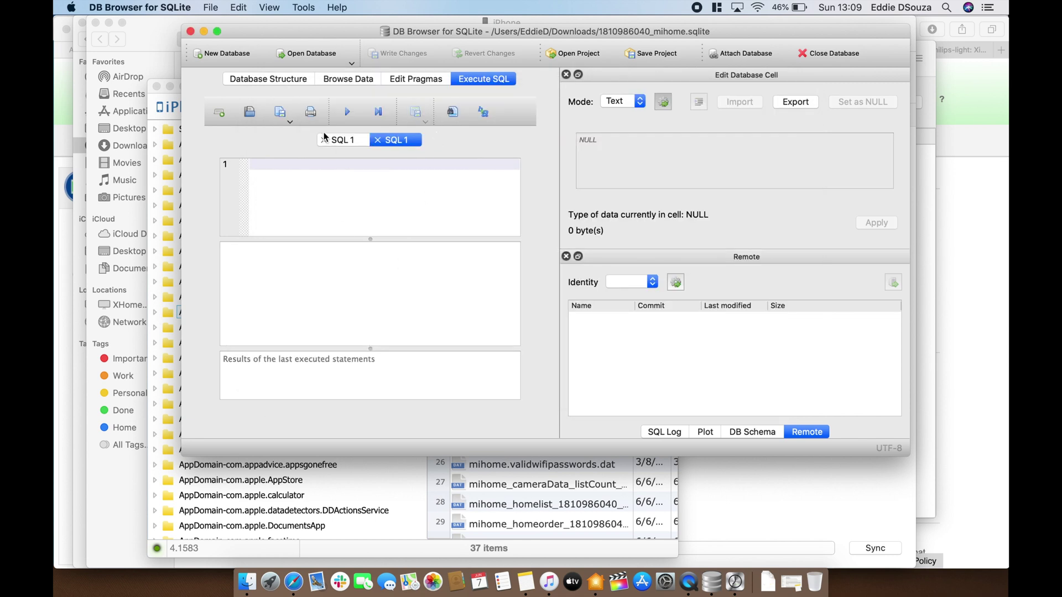
click(324, 140)
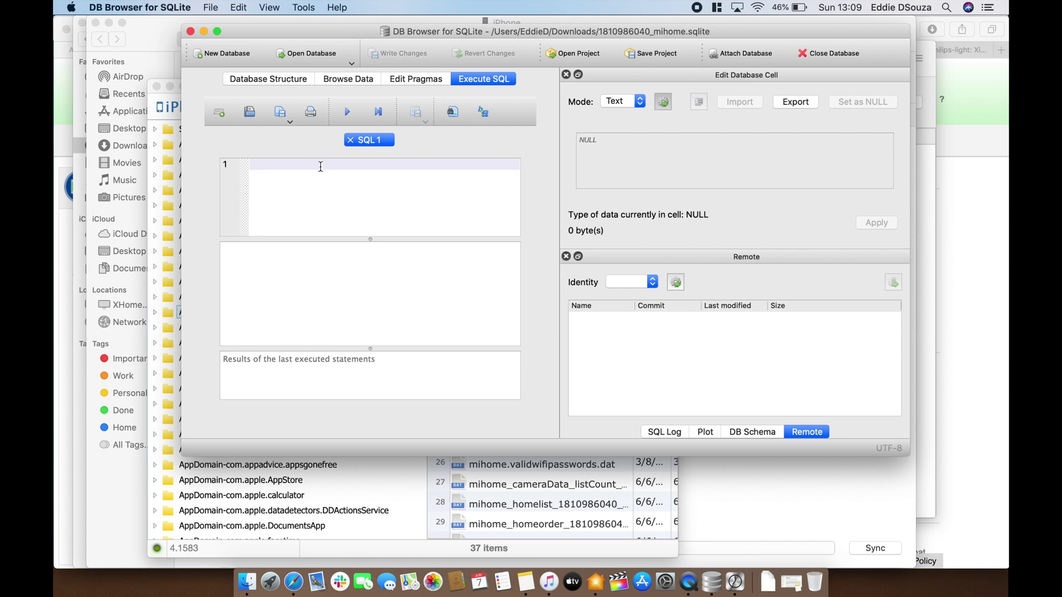
Write the query SELECT ZNAME, ZMODEL, ZLOCALIP, ZTOKEN from ZDEVICE using autocomplete
text(sele)
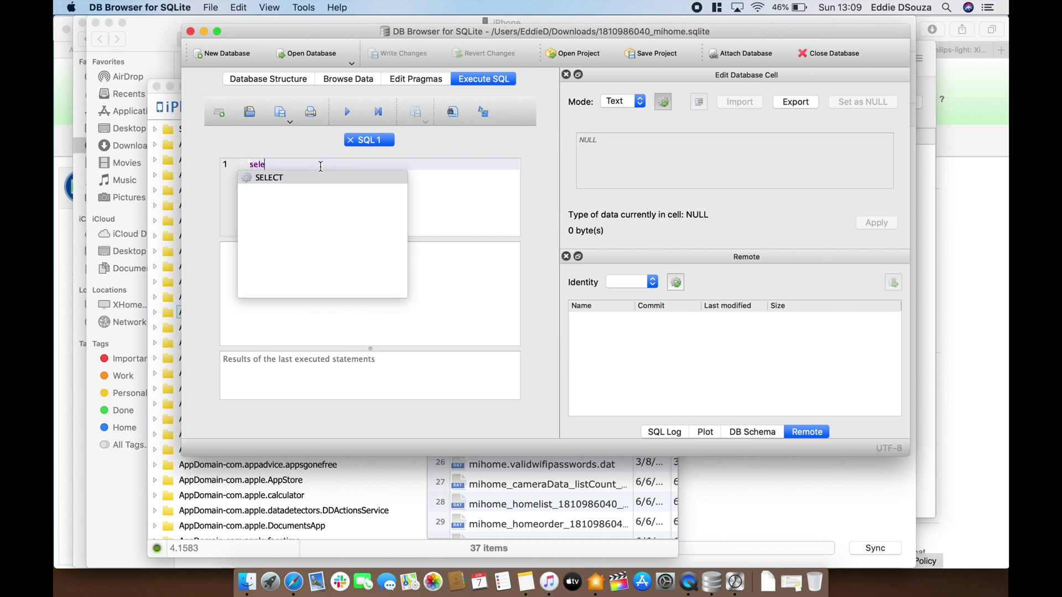
key(Return)
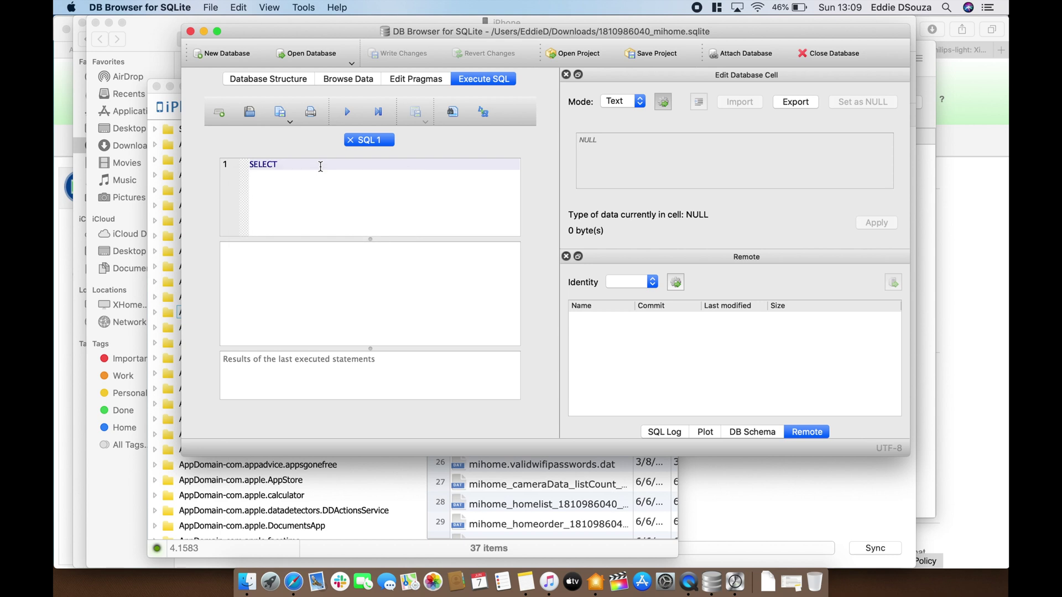
text(ZNAM)
key(Return)
text(, ZM)
key(Return)
text(, ZL)
key(Return)
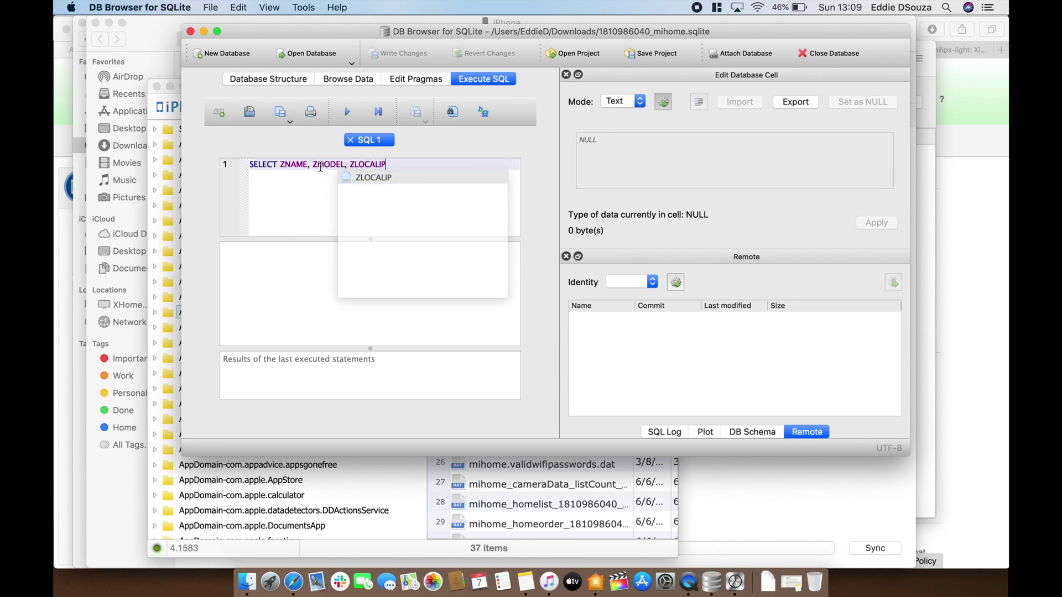
text(,)
text( ZTOKEN)
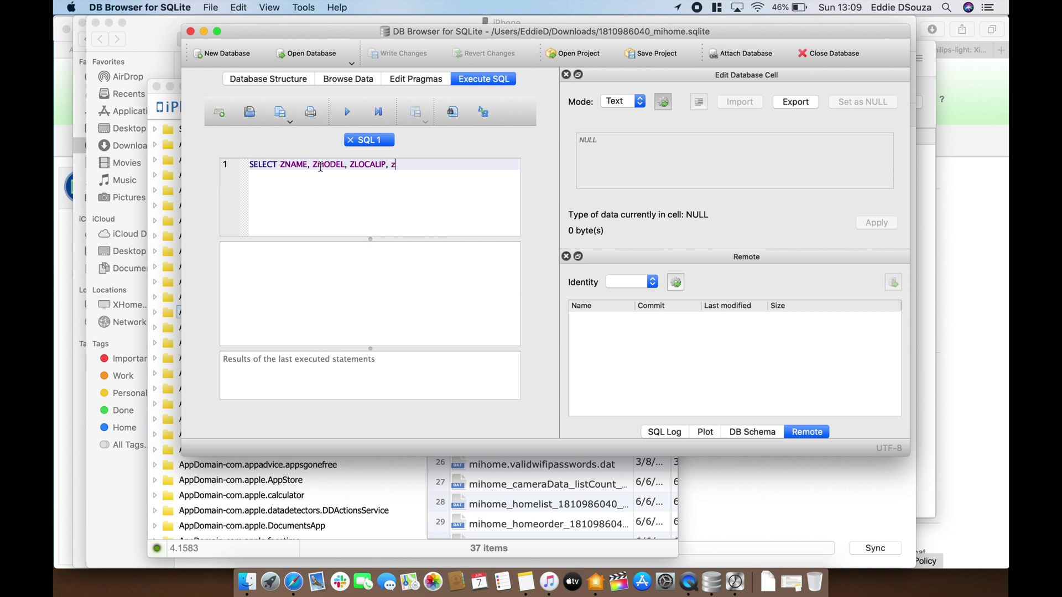
key(Return)
text(from )
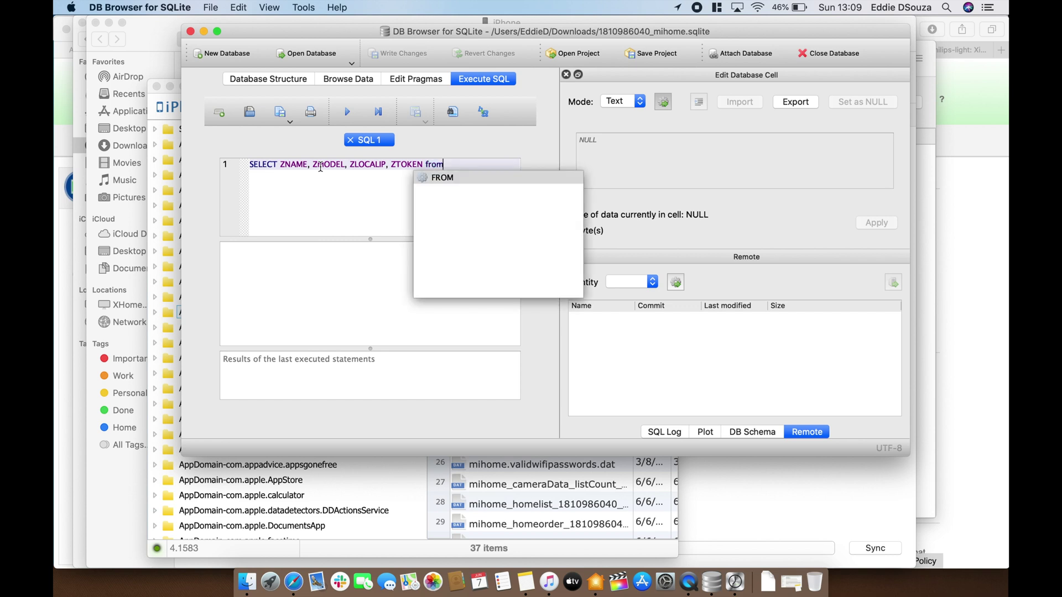
text(zde)
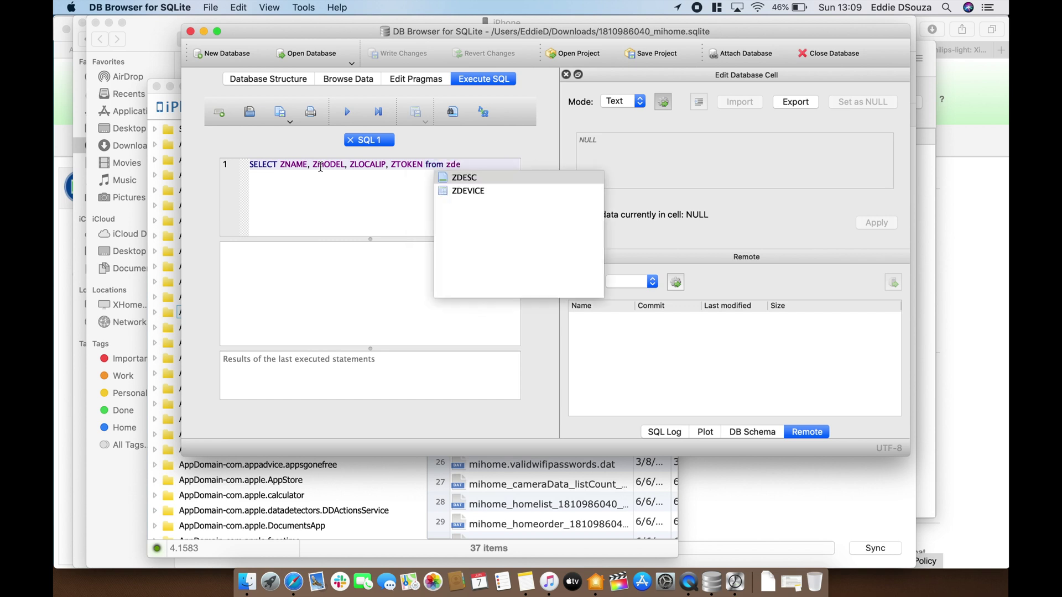
key(Down)
key(Return)
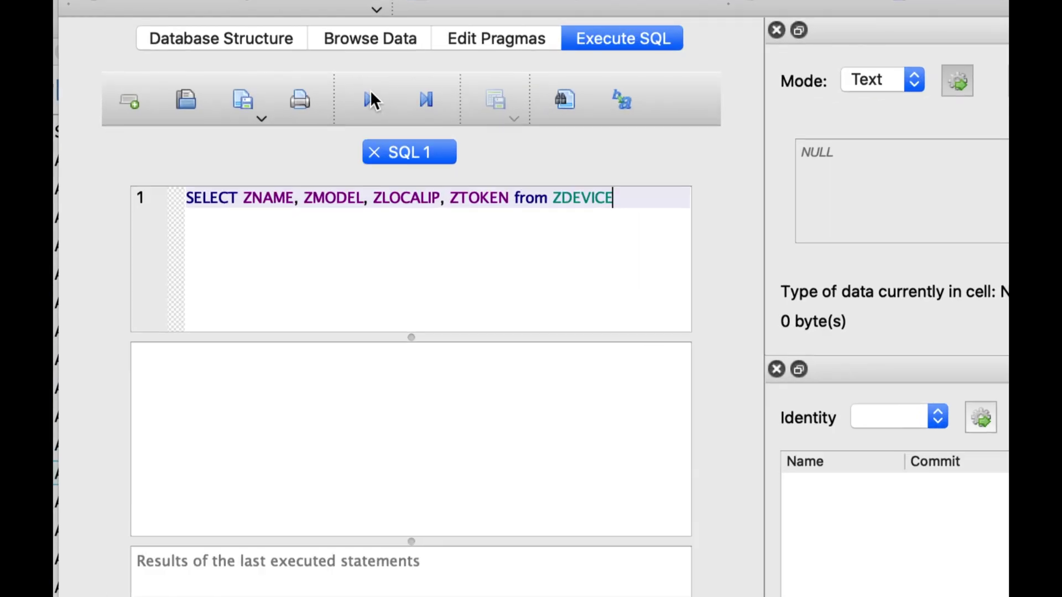
Run the query, scan the 19 device rows, and view the first device's full token
click(347, 110)
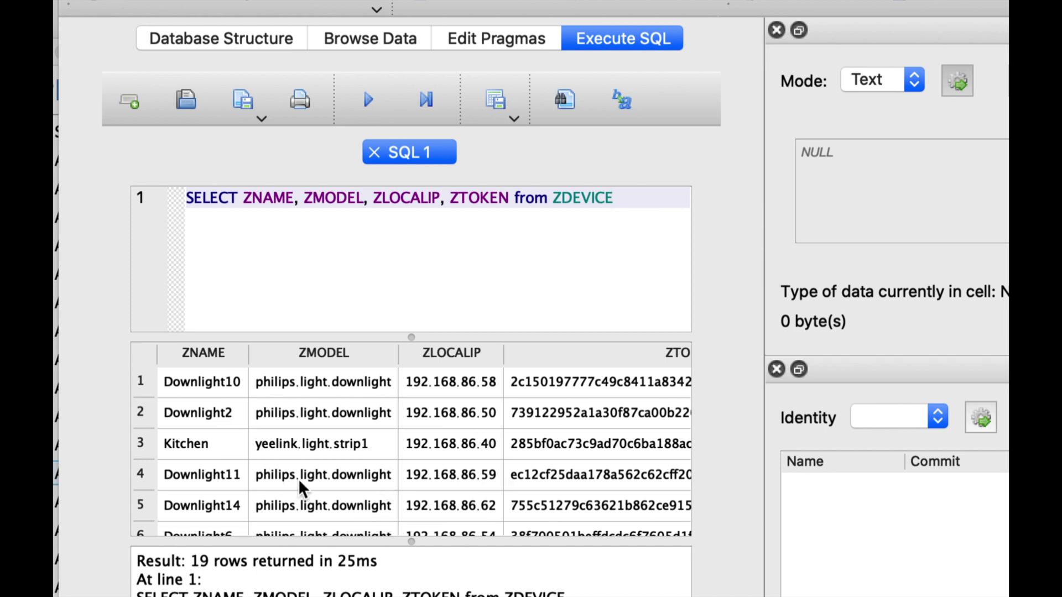
scroll(302, 458, down, 5)
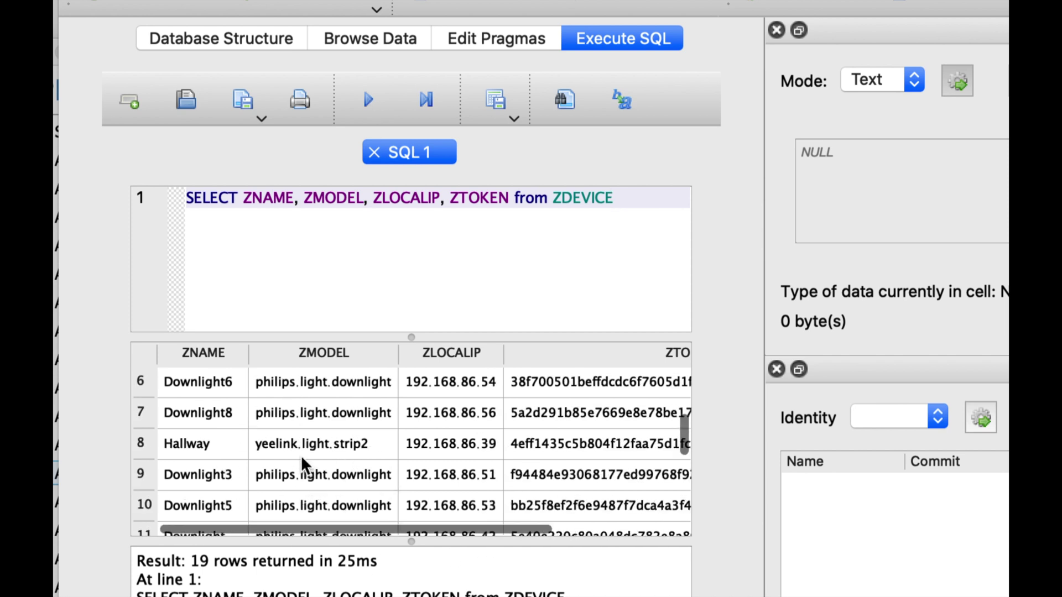
scroll(301, 457, down, 9)
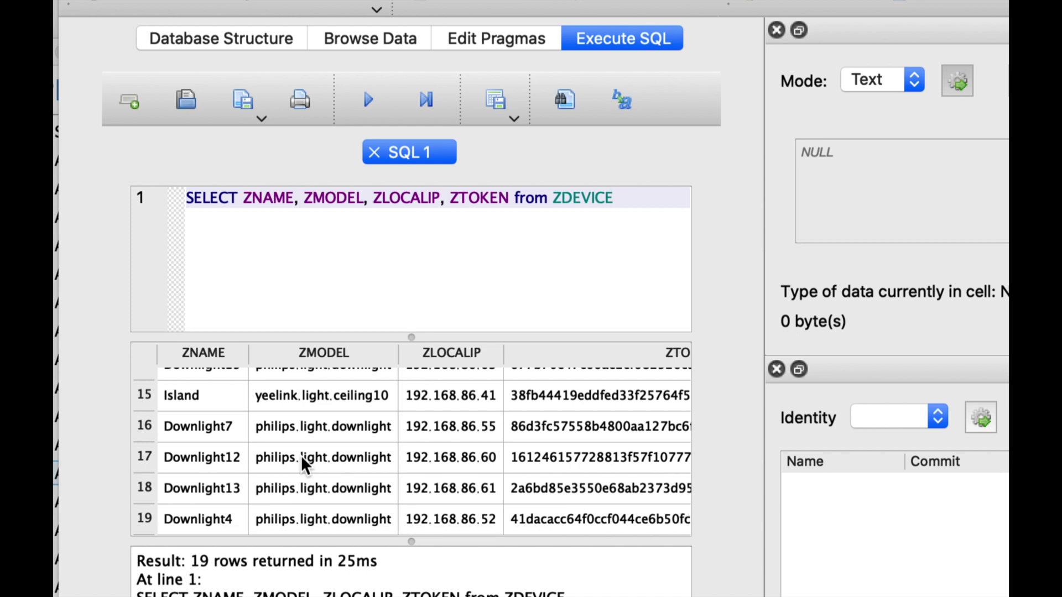
scroll(313, 460, up, 10)
scroll(313, 460, right, 5)
scroll(320, 462, left, 5)
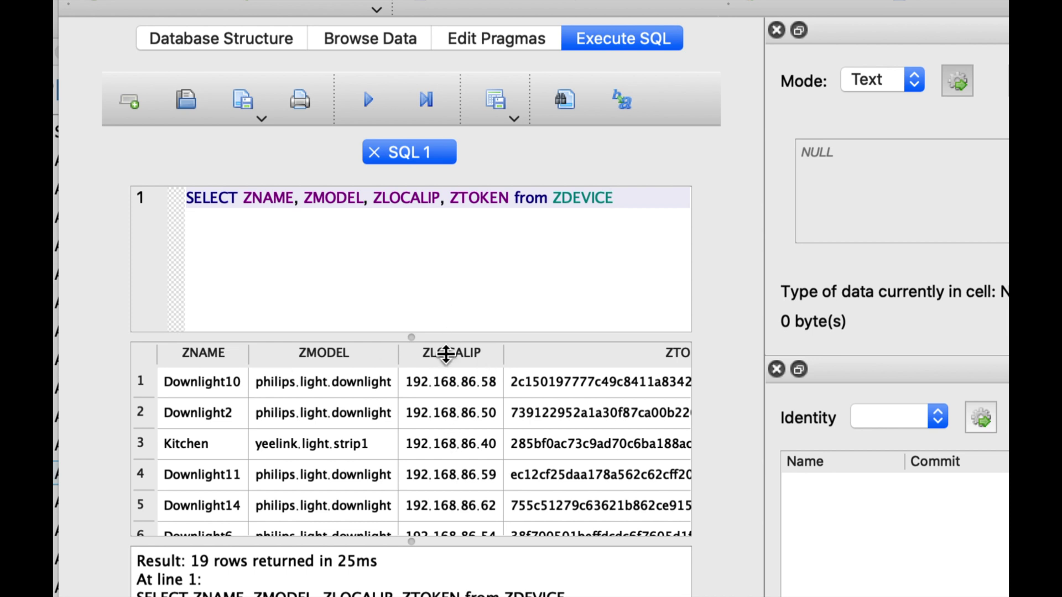
scroll(465, 443, right, 5)
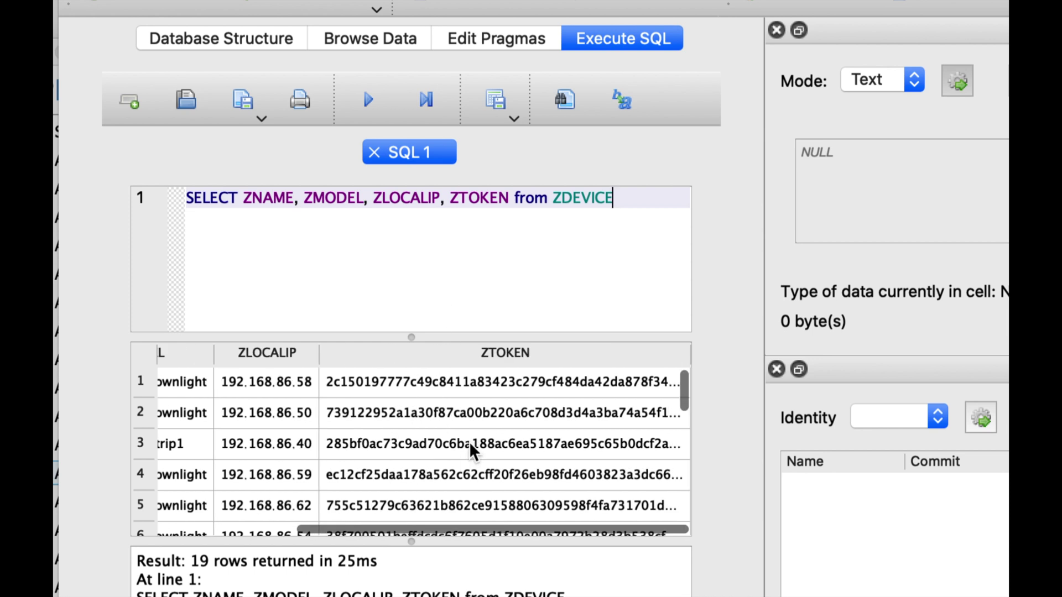
click(497, 380)
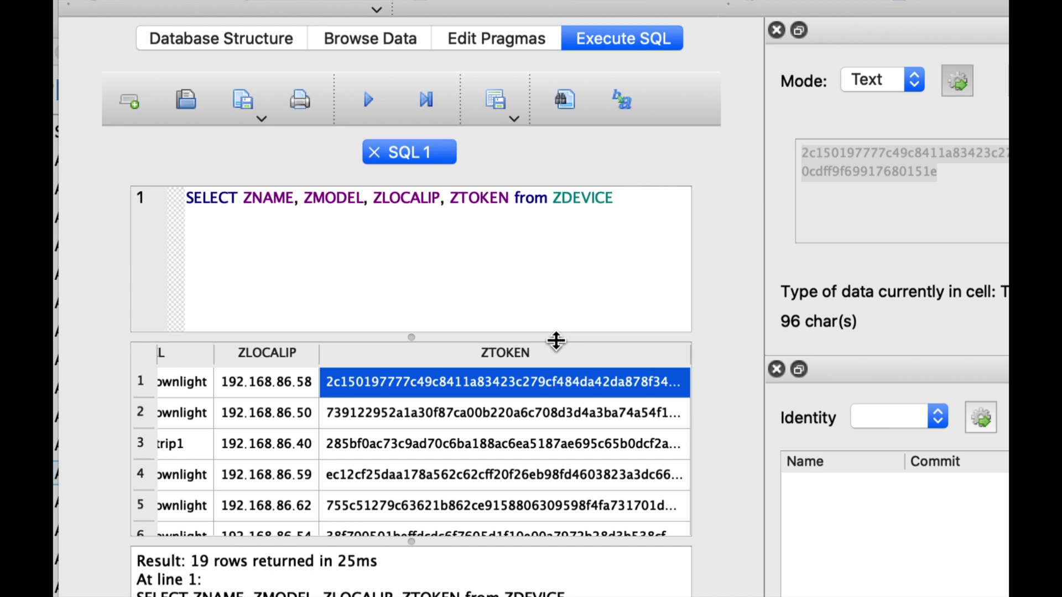
Export the query results as a CSV file named xiaomi in Downloads
click(510, 111)
click(512, 139)
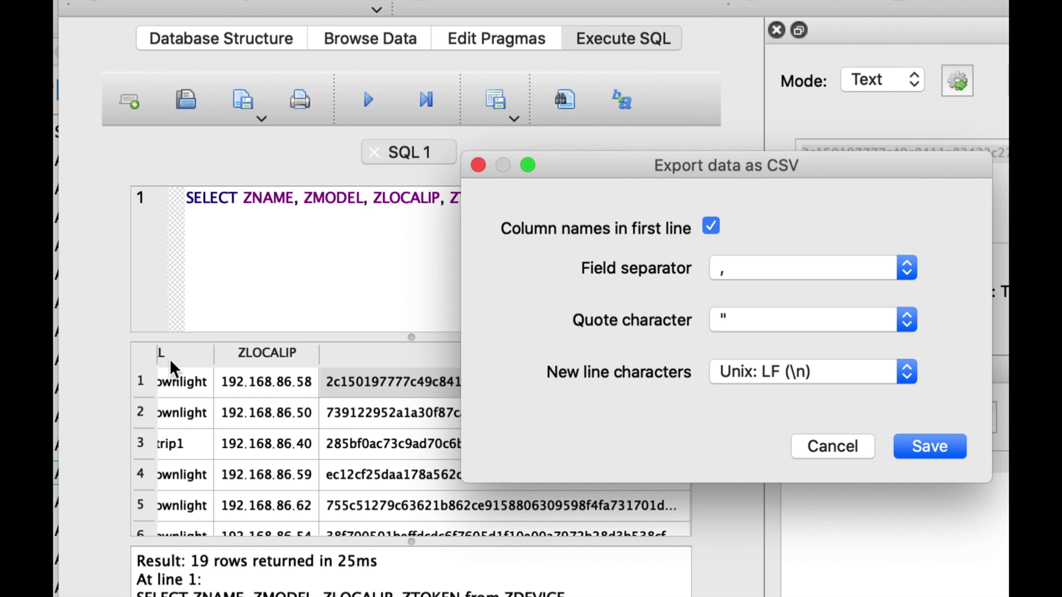
click(920, 446)
text(xiaomi)
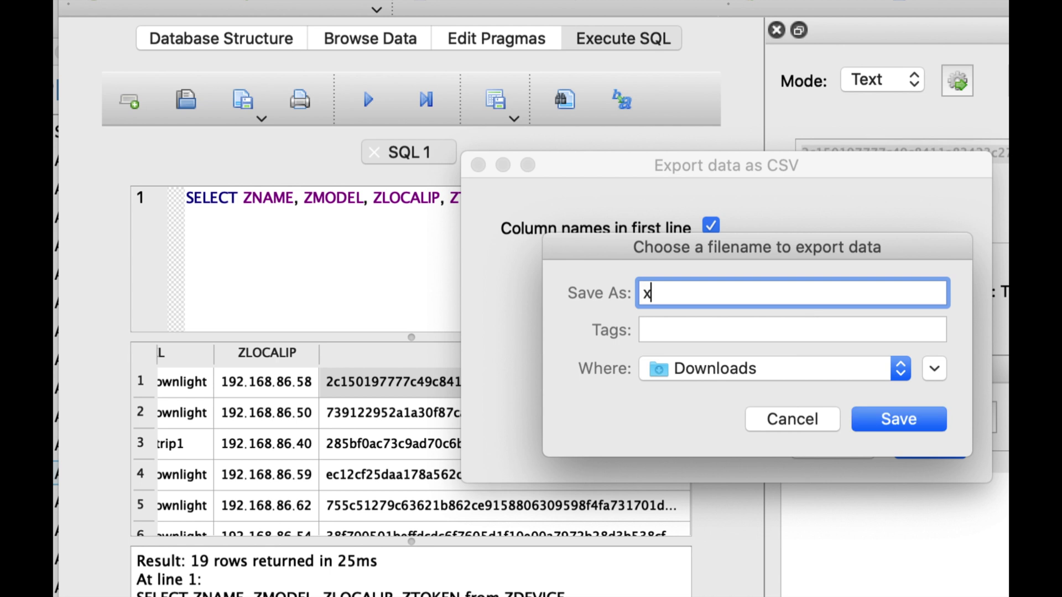
click(913, 421)
click(748, 345)
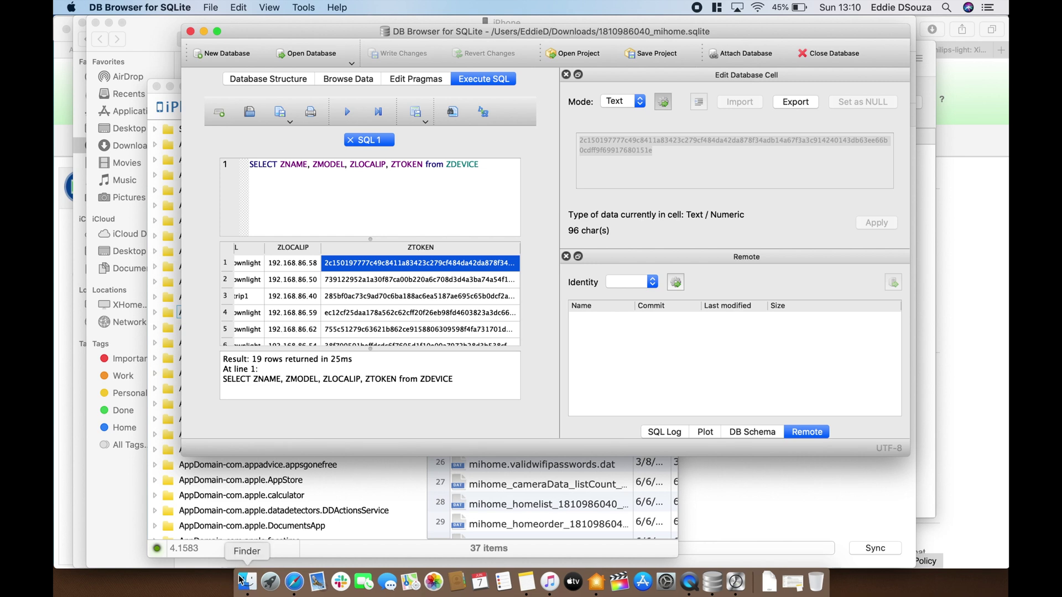
click(247, 582)
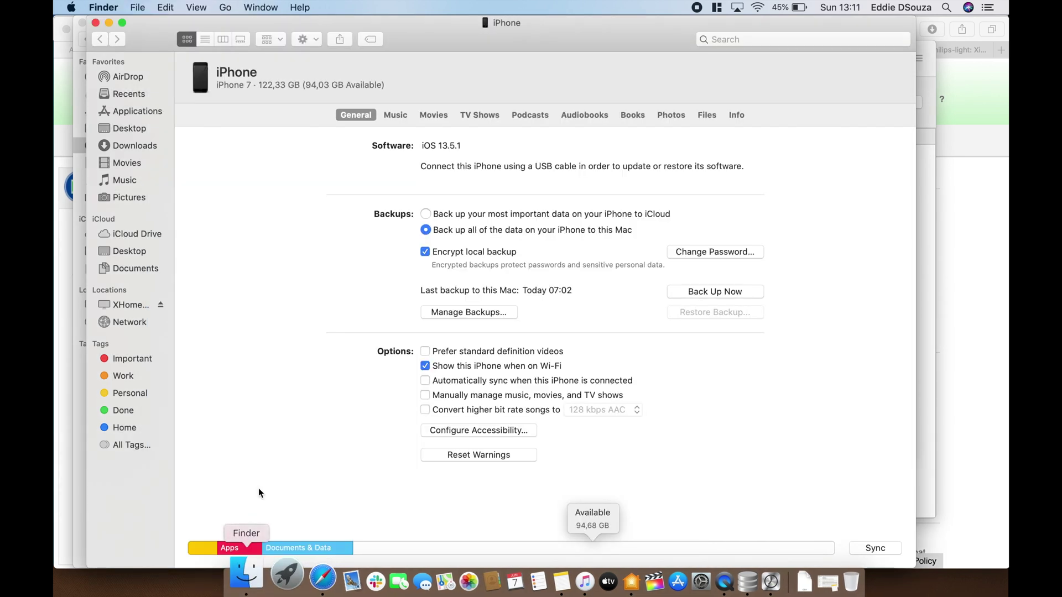
Open xiaomi.csv from the Downloads folder with Microsoft Excel
click(135, 145)
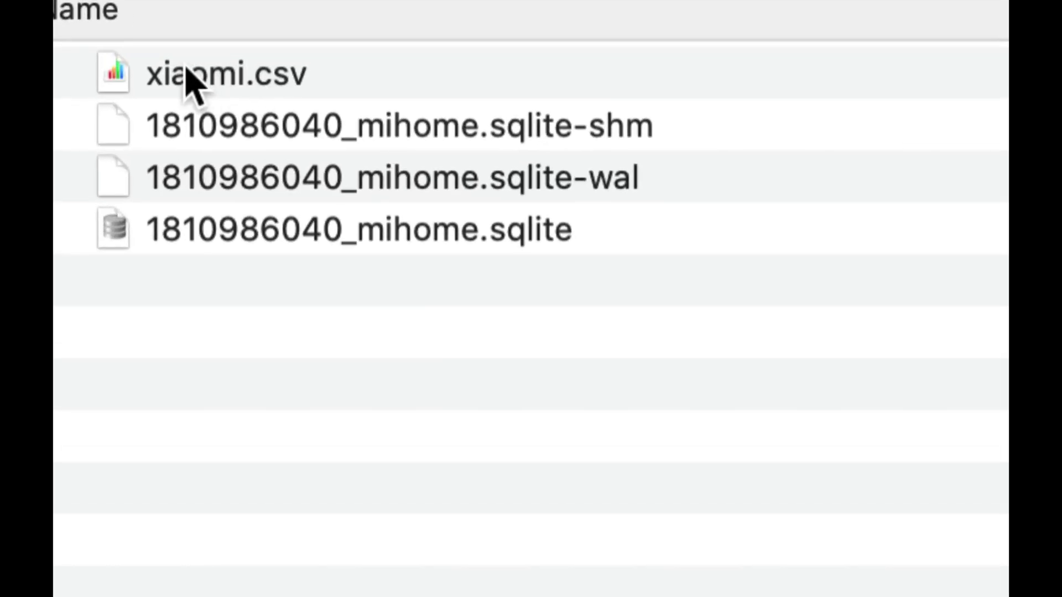
right_click(244, 83)
mouse_move(405, 161)
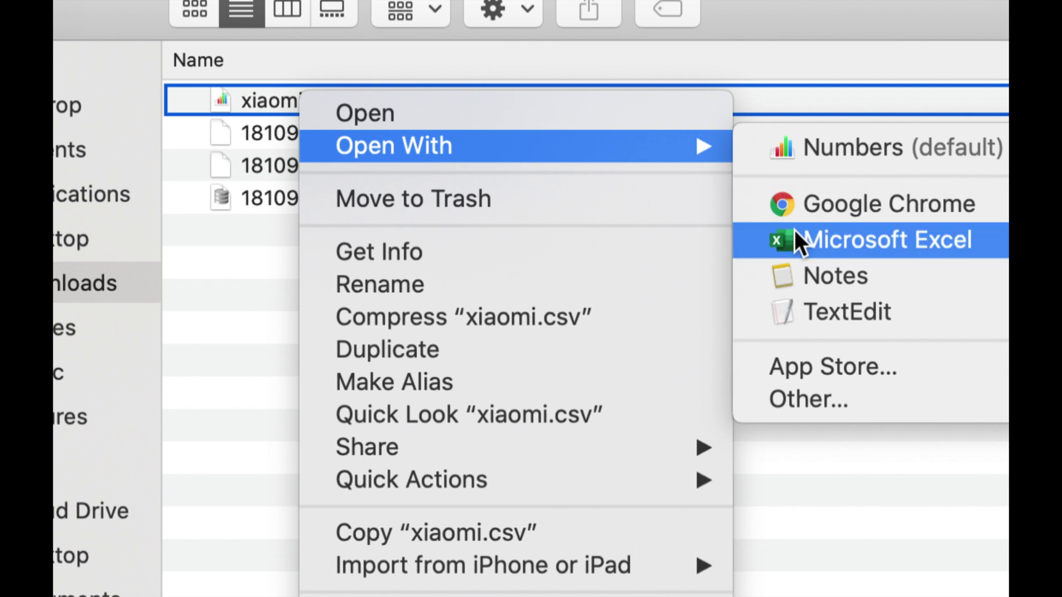
click(981, 279)
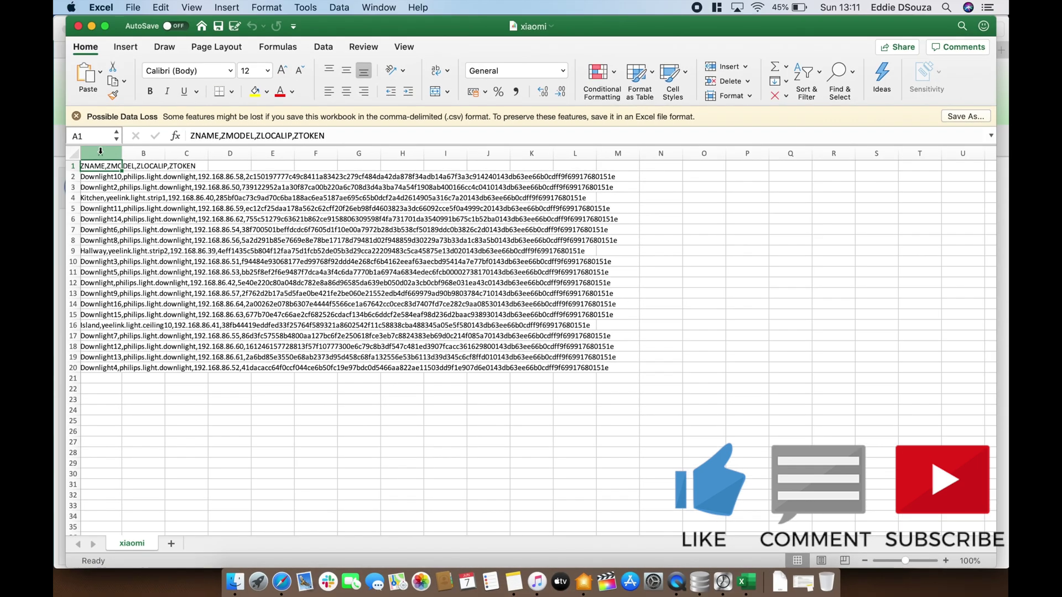
Split column A on commas with Text to Columns into ZNAME, ZMODEL, ZLOCALIP and ZTOKEN
click(100, 151)
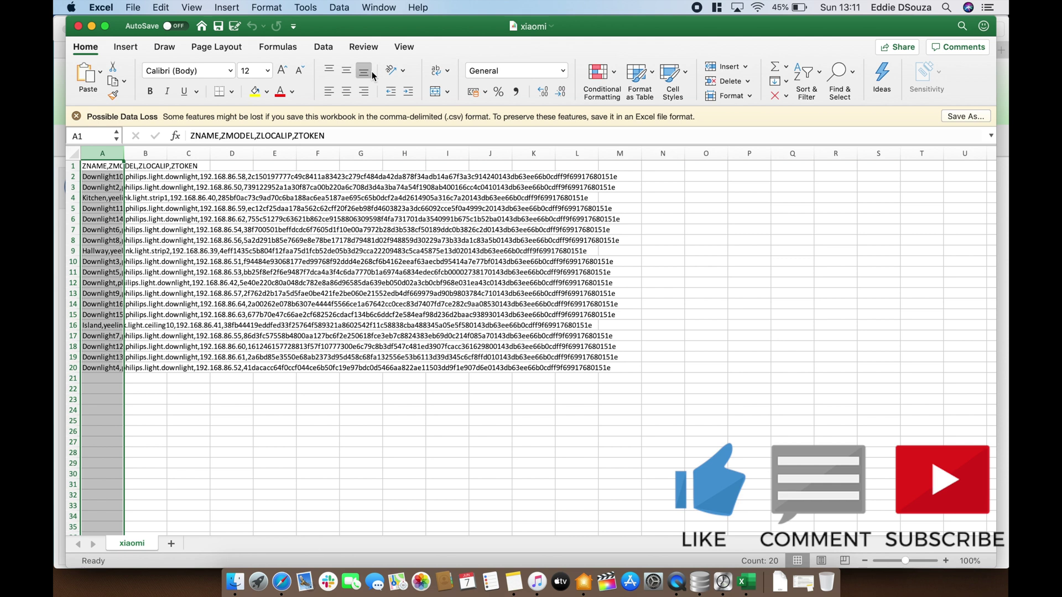
click(323, 47)
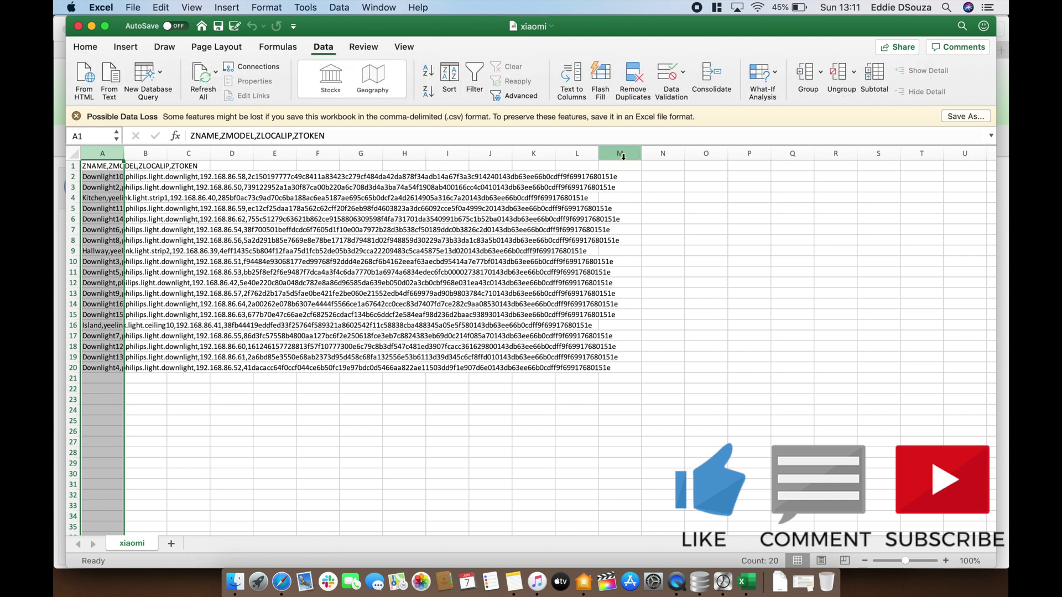
click(571, 77)
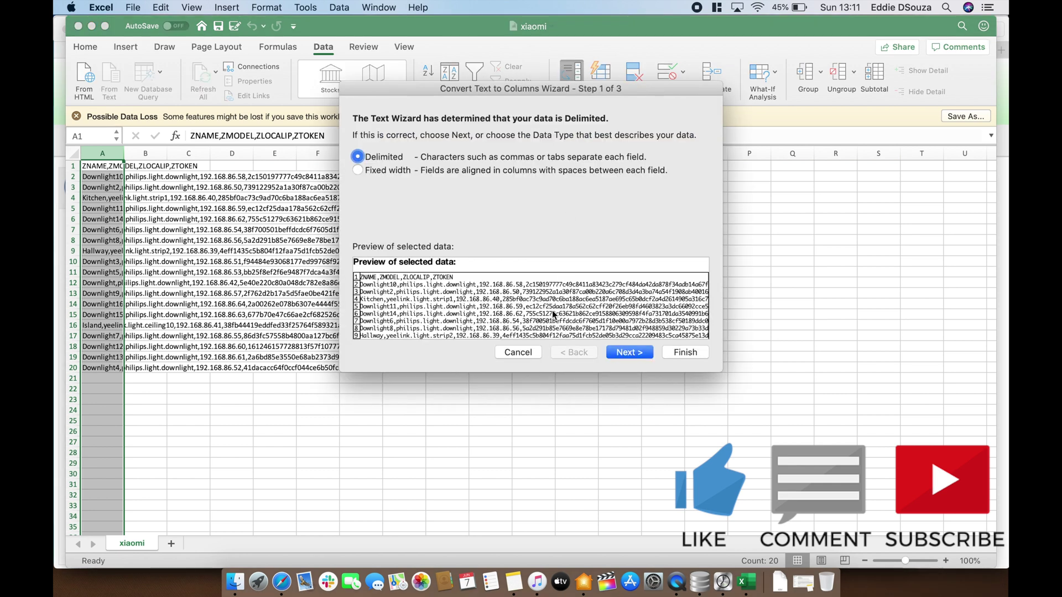
click(622, 352)
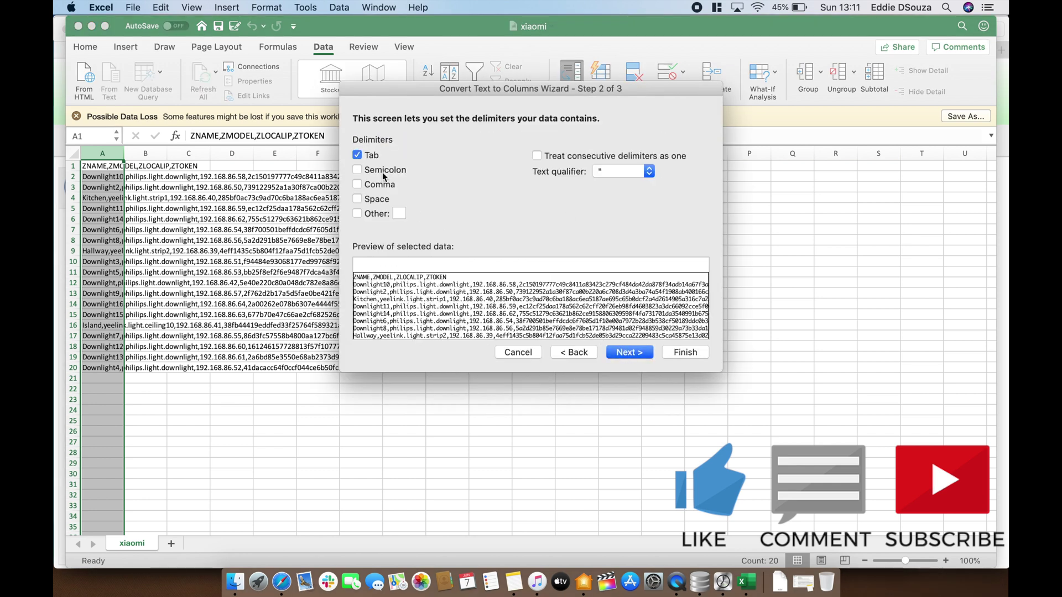
click(357, 184)
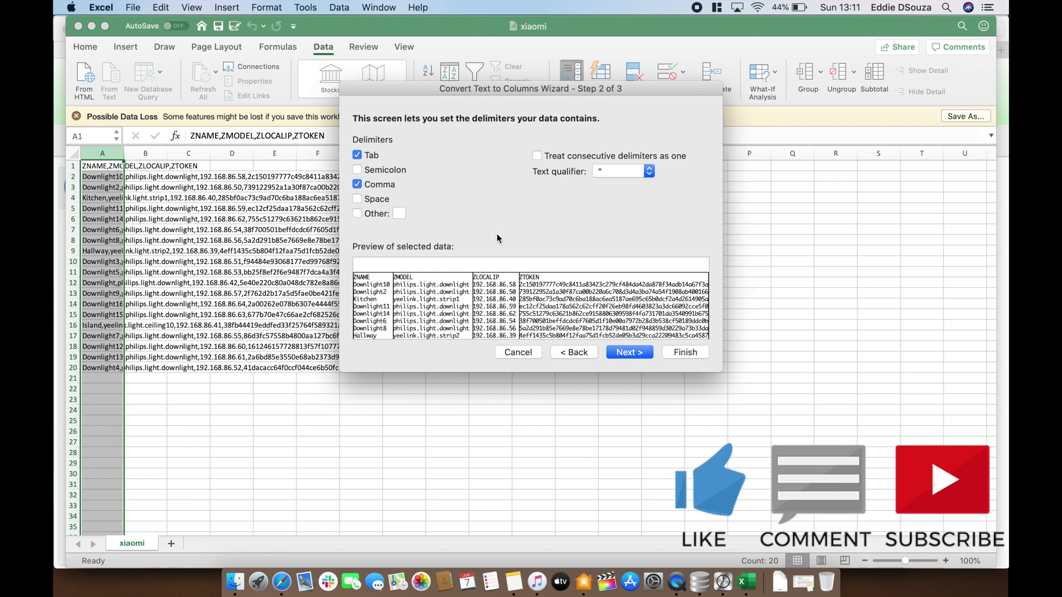
click(625, 356)
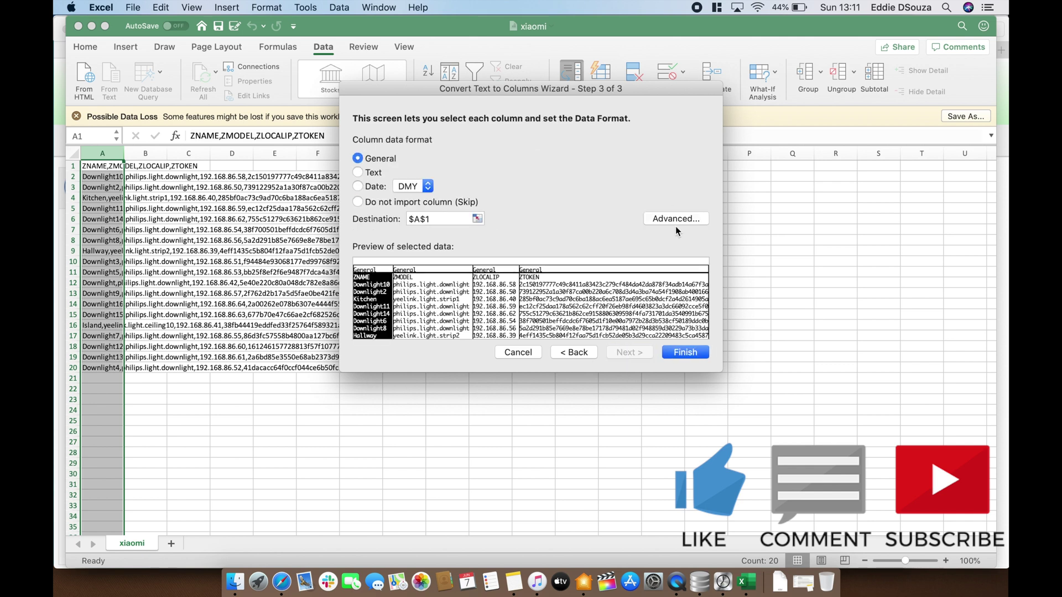
click(686, 352)
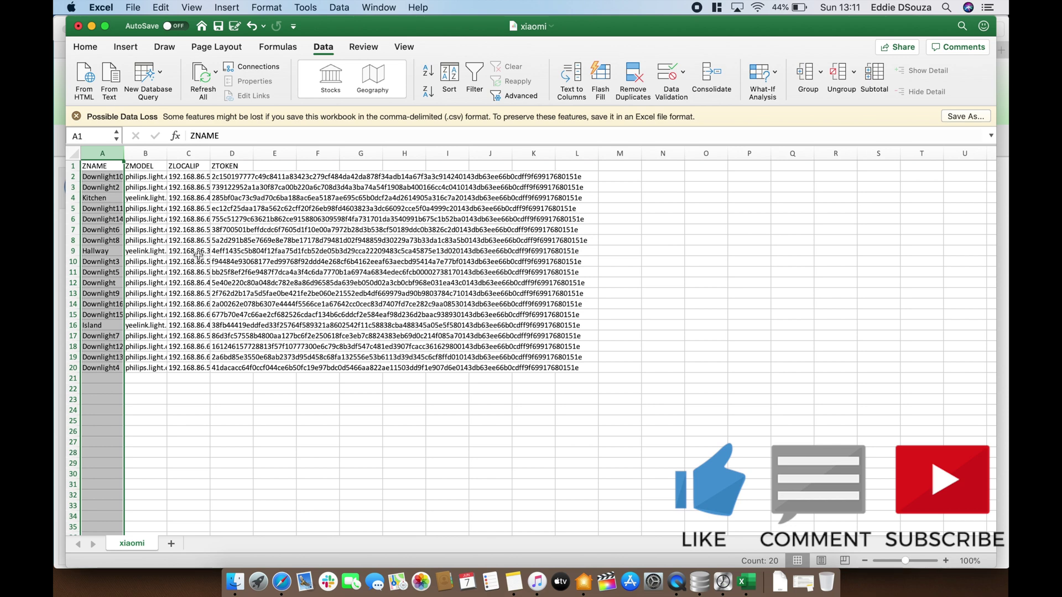
Select the whole sheet and autofit all column widths to their contents
click(73, 153)
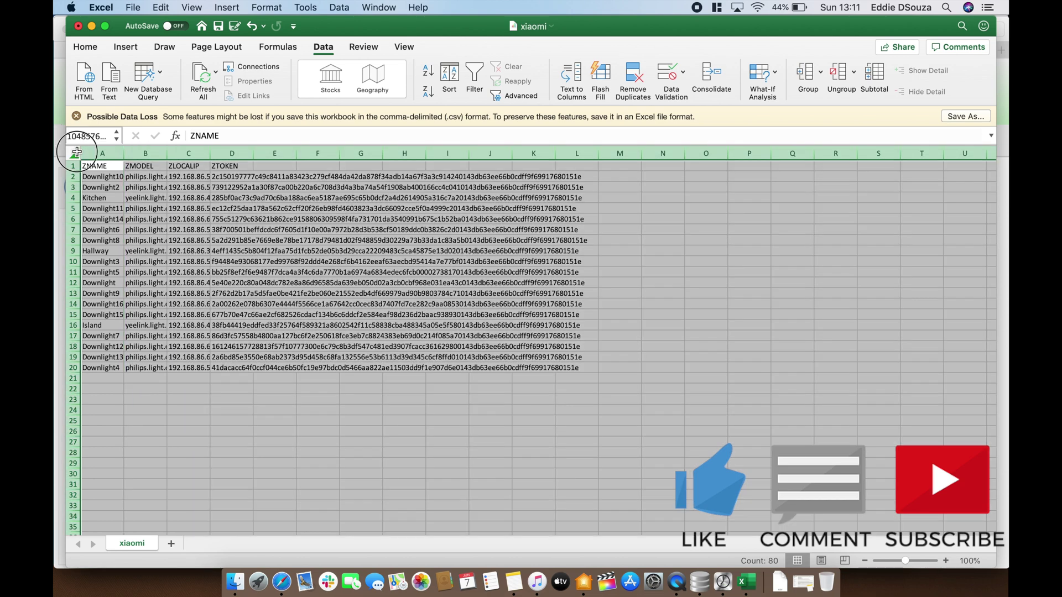
double_click(120, 152)
scroll(171, 246, up, 5)
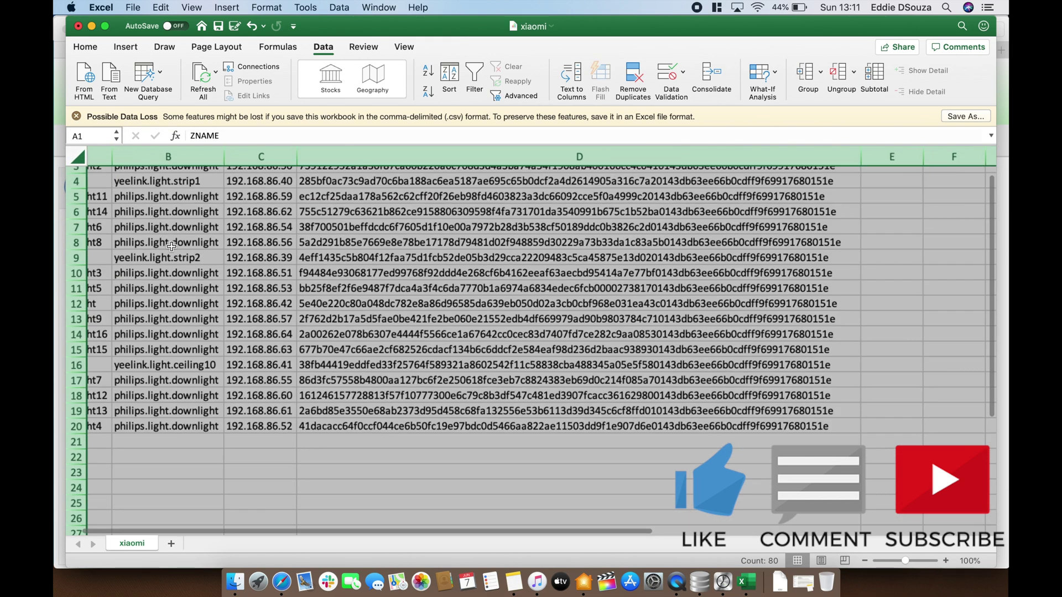
scroll(171, 246, up, 5)
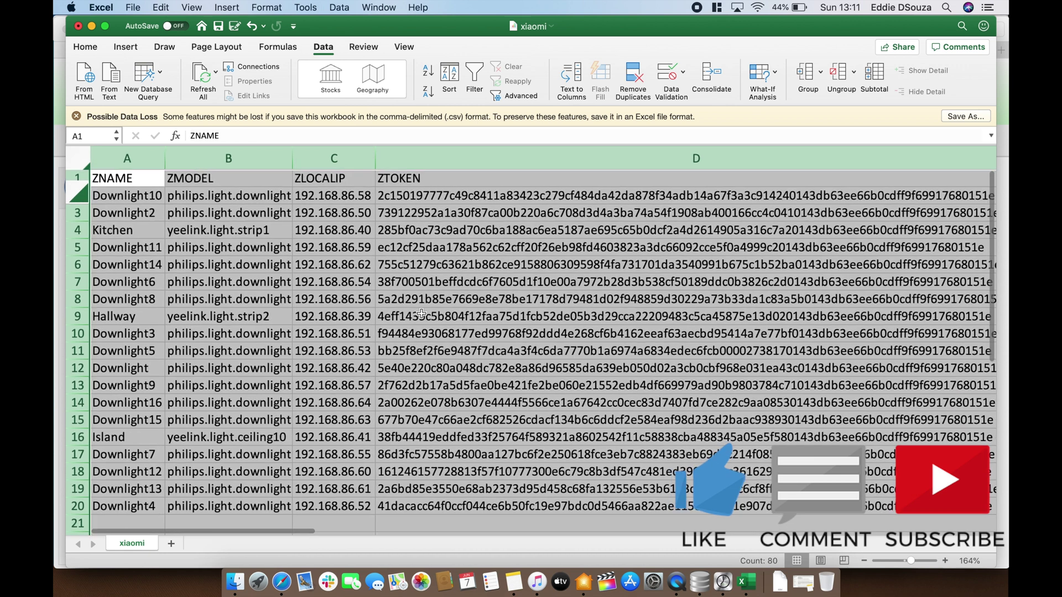
scroll(559, 292, right, 10)
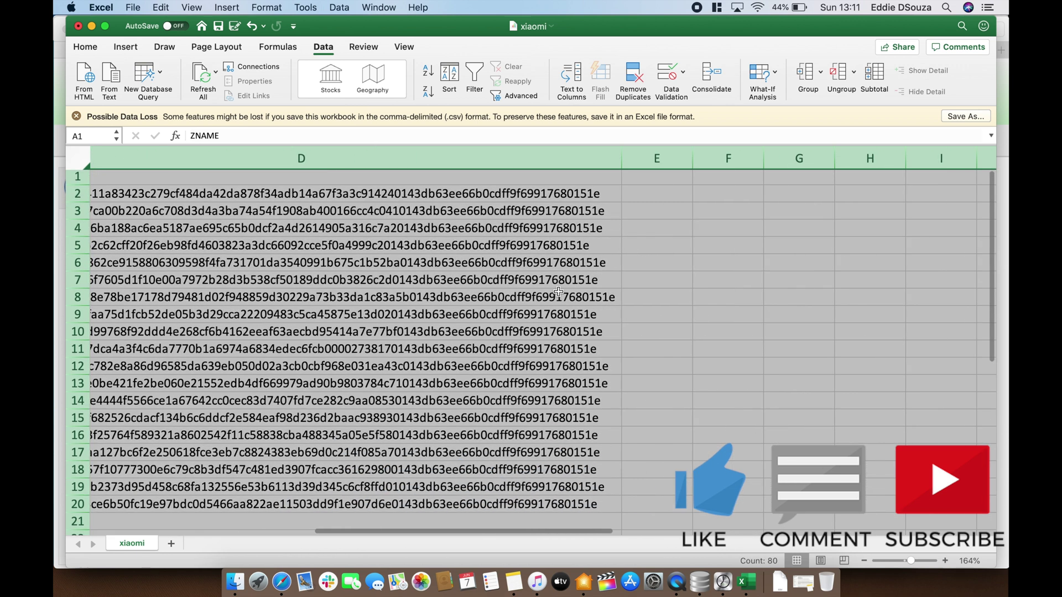
Enter the header 'Token' in E1 and widen column E to hold a full token
click(660, 173)
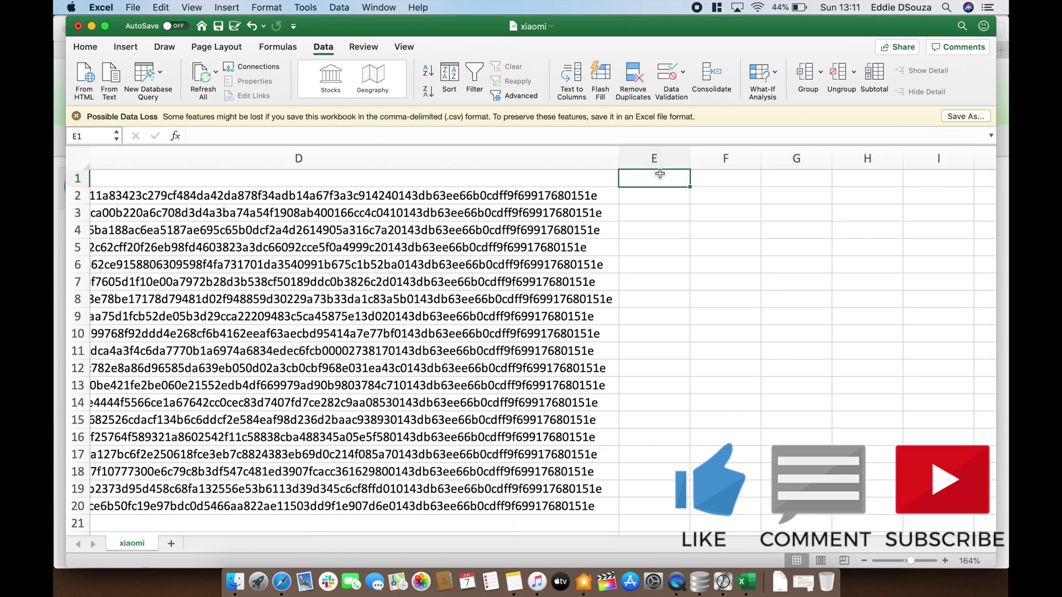
text(32)
key(BackSpace)
key(BackSpace)
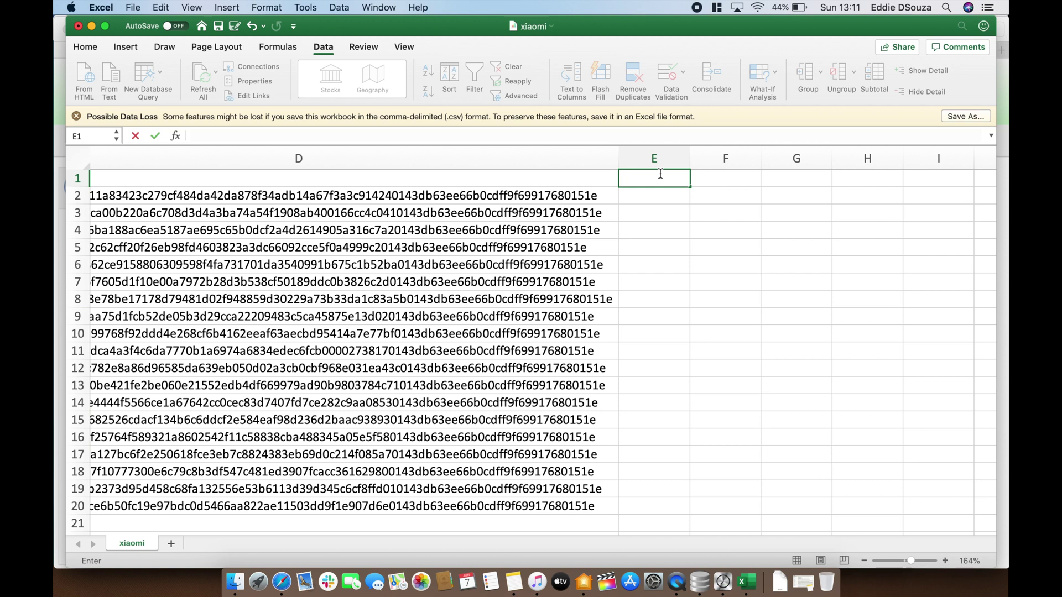
text(Token)
click(719, 213)
double_click(691, 158)
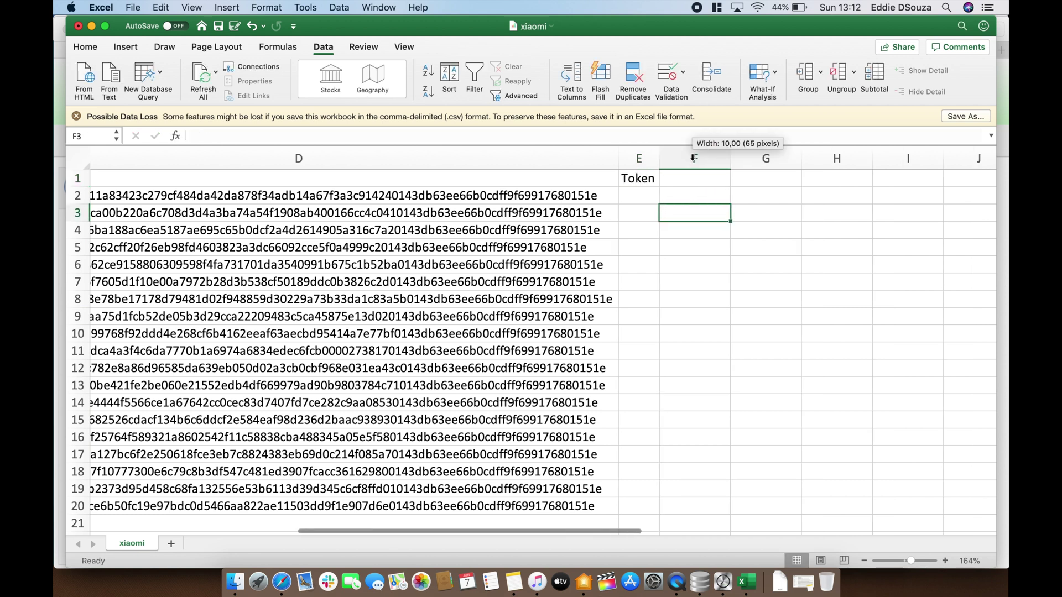
drag(692, 158, 917, 158)
scroll(725, 384, left, 5)
scroll(725, 384, left, 3)
scroll(725, 384, left, 4)
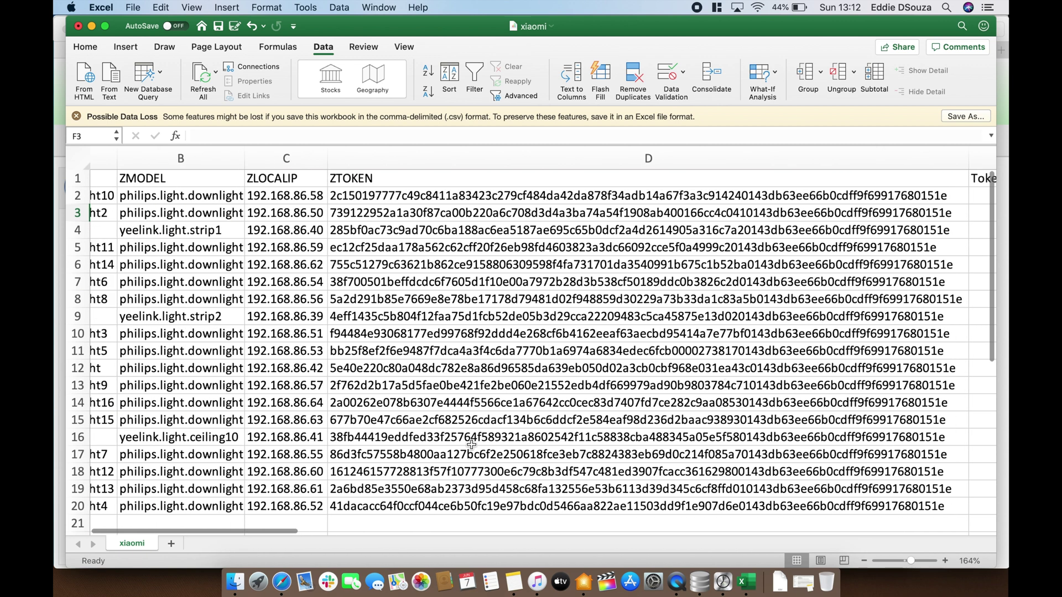
Copy the encrypted token in cell D15 for the device at 192.168.86.63 and bring up the AES cipher page
click(315, 415)
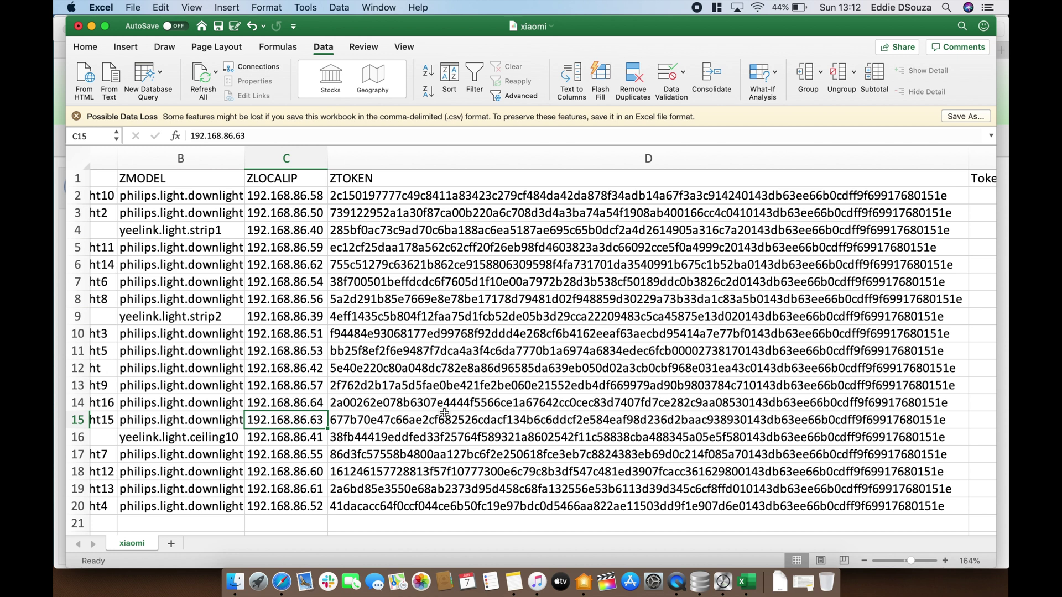
click(445, 416)
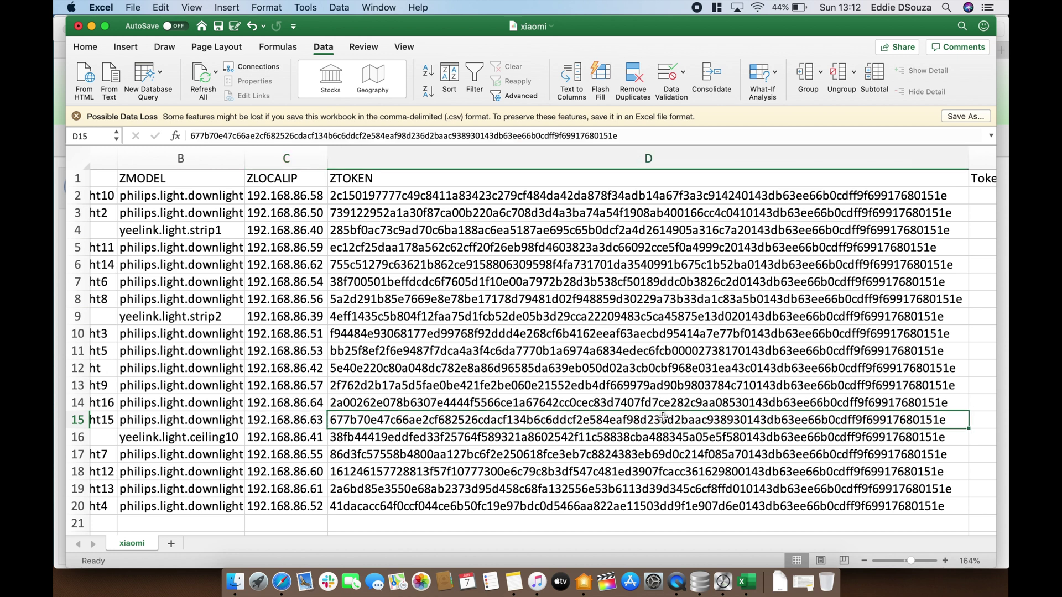
key(cmd+c)
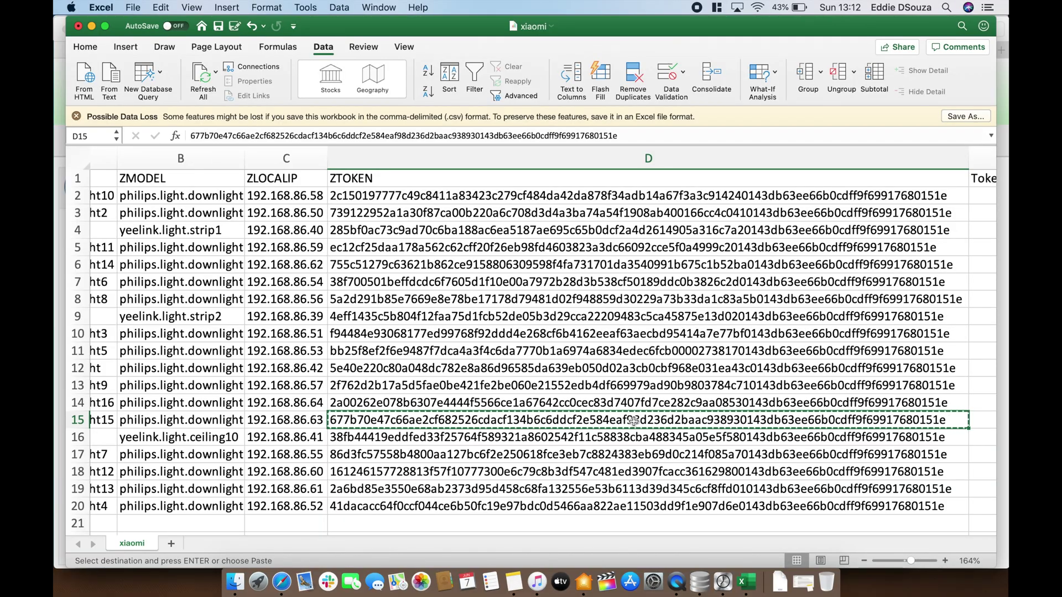
click(281, 578)
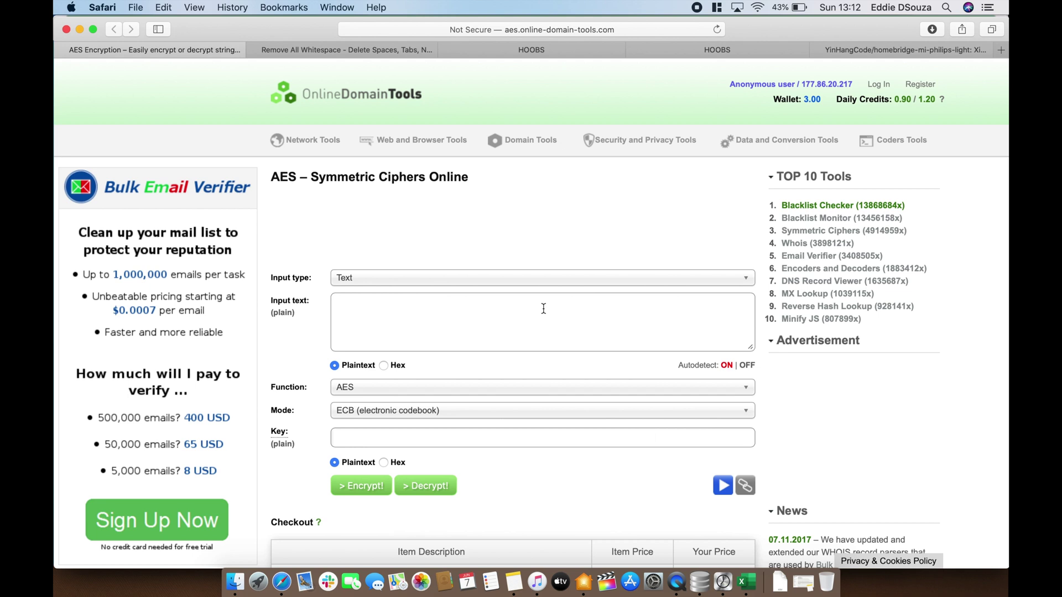
Decrypt the pasted token with AES in ECB mode using an all-zero key read as hex
scroll(543, 309, down, 4)
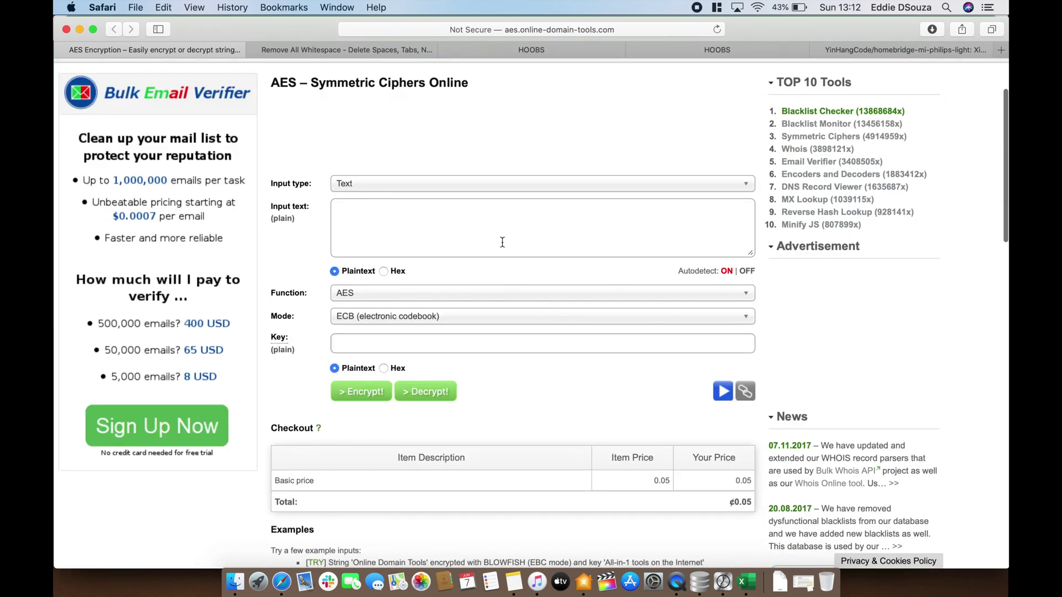
click(498, 226)
key(super+v)
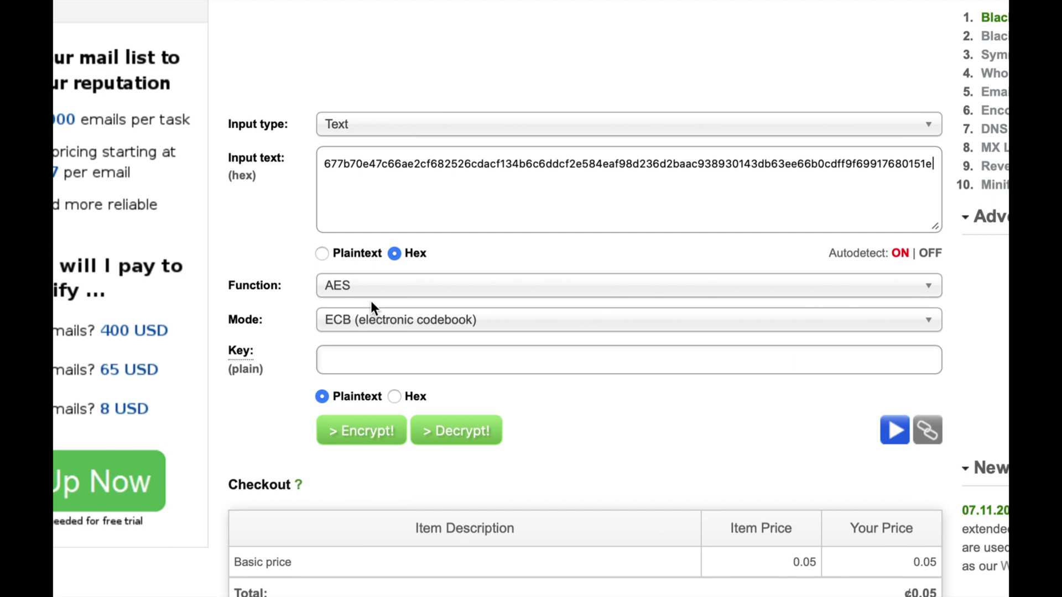
click(372, 362)
text(0000000000000000)
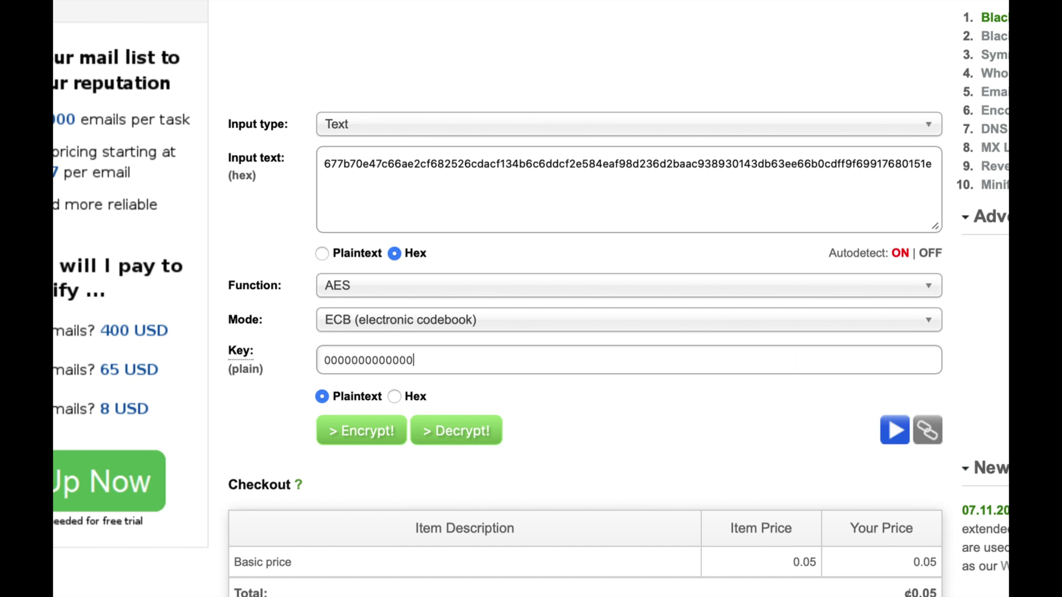
text(0000000000000000000000000000000)
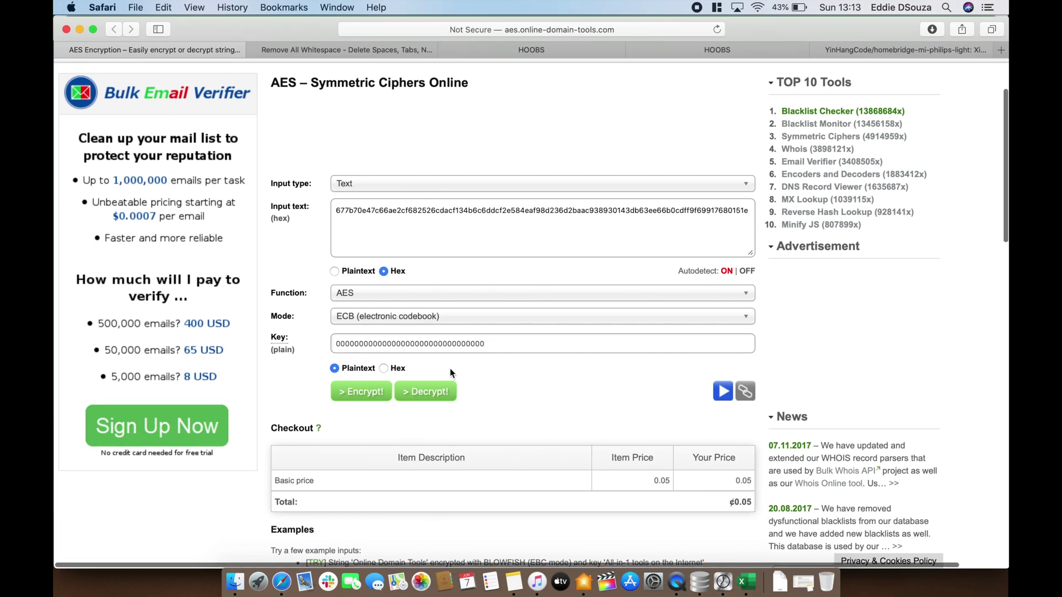
scroll(450, 367, up, 3)
scroll(451, 367, down, 3)
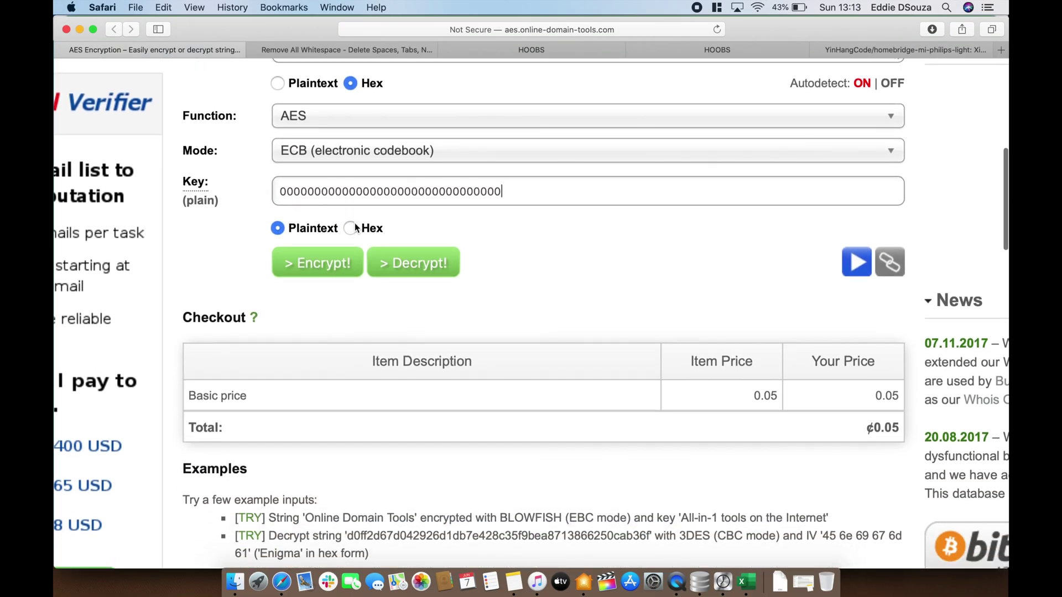
click(350, 230)
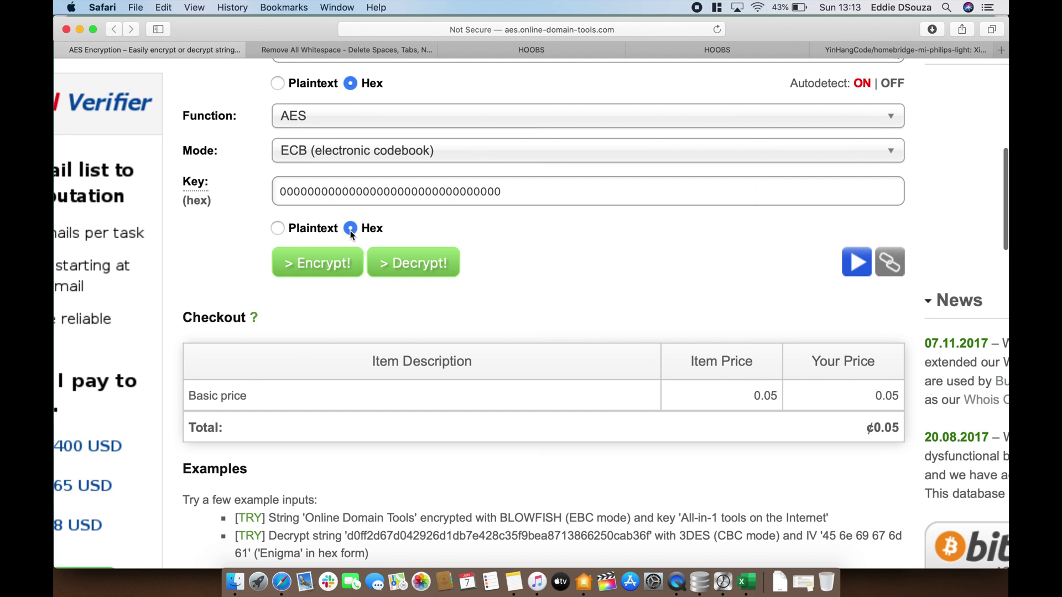
click(426, 271)
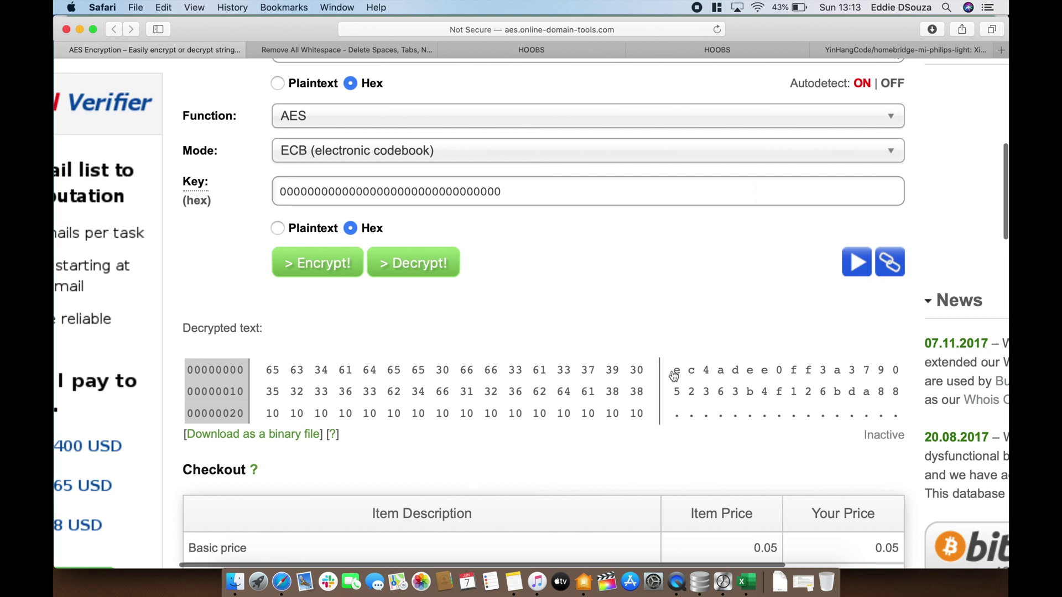
Copy the decrypted characters from the text column of the hex dump
drag(676, 376, 899, 394)
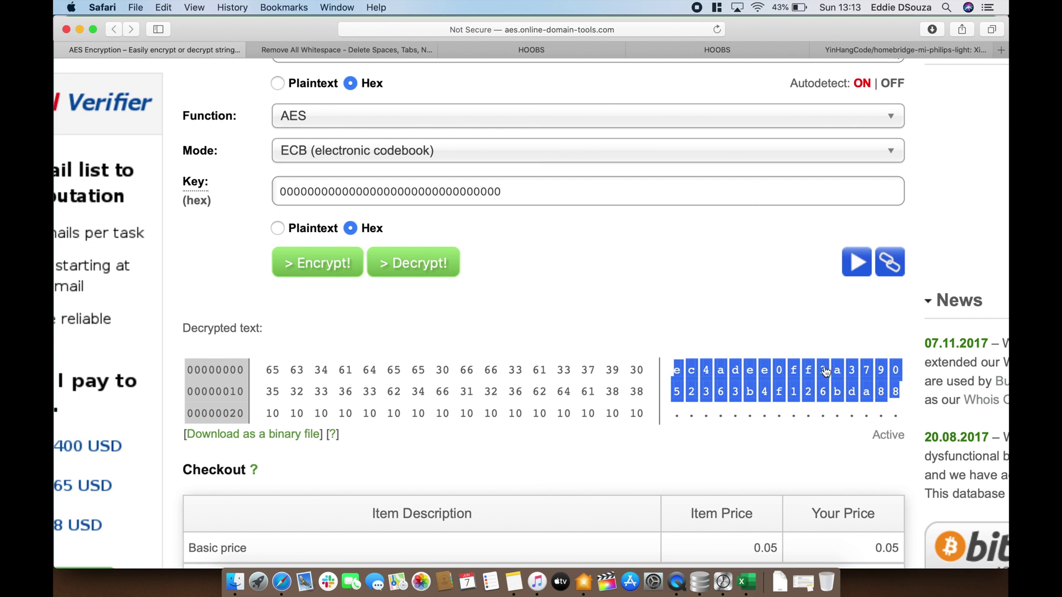
right_click(825, 372)
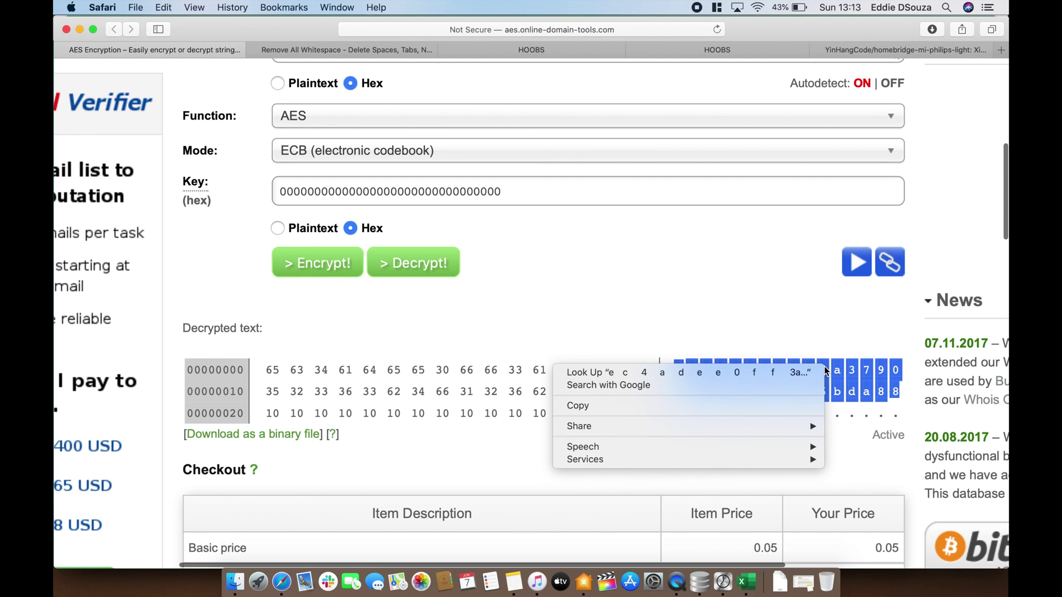
click(806, 405)
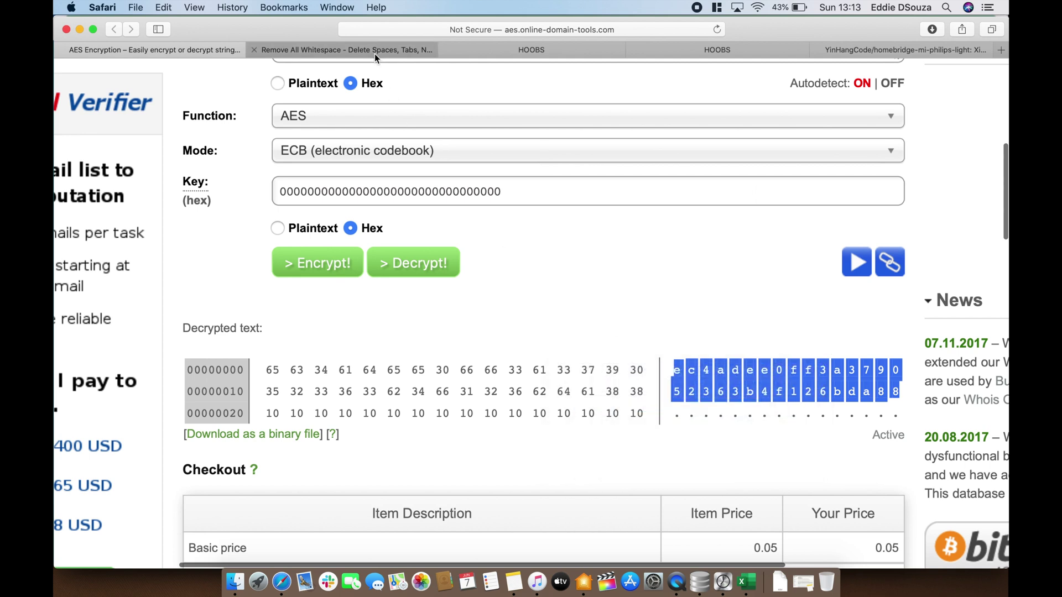
click(374, 51)
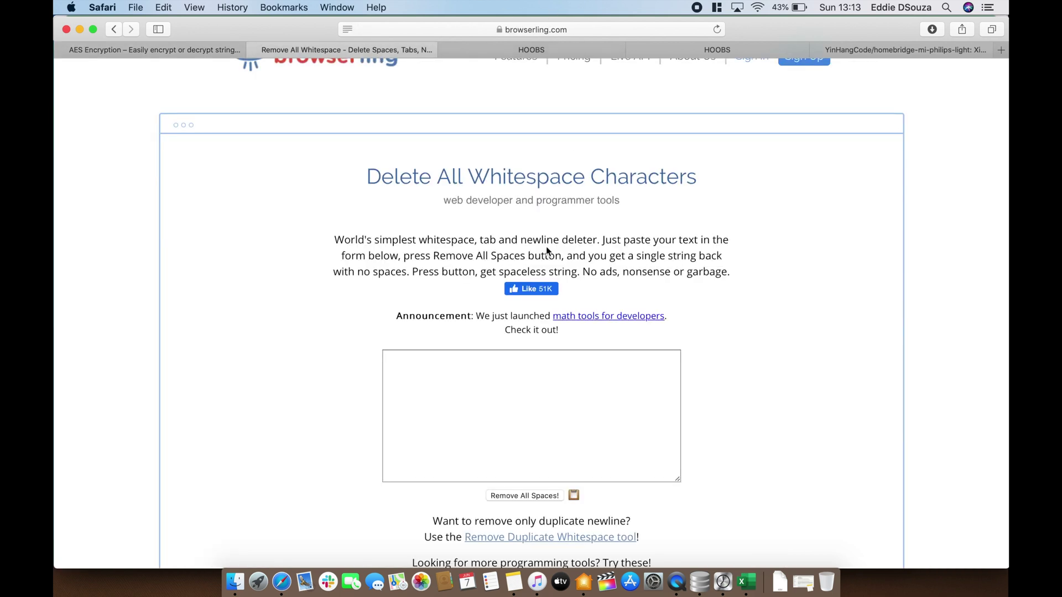
Strip all spaces from the decrypted token in the whitespace remover and copy the 32-character result
key(super+plus)
key(super+plus)
key(super+plus)
key(super+plus)
scroll(557, 422, down, 3)
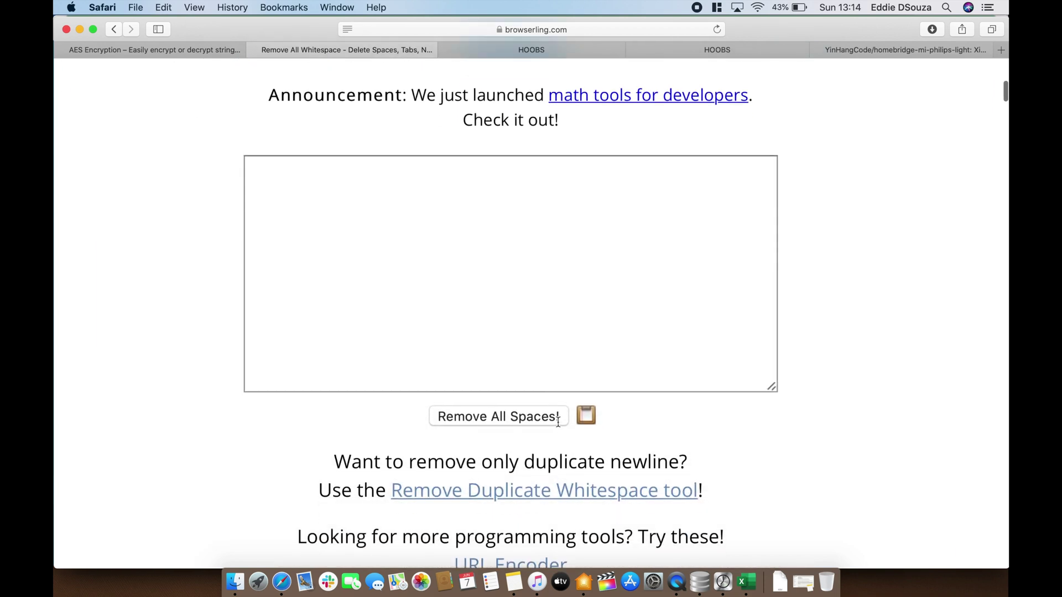
click(491, 212)
key(super+v)
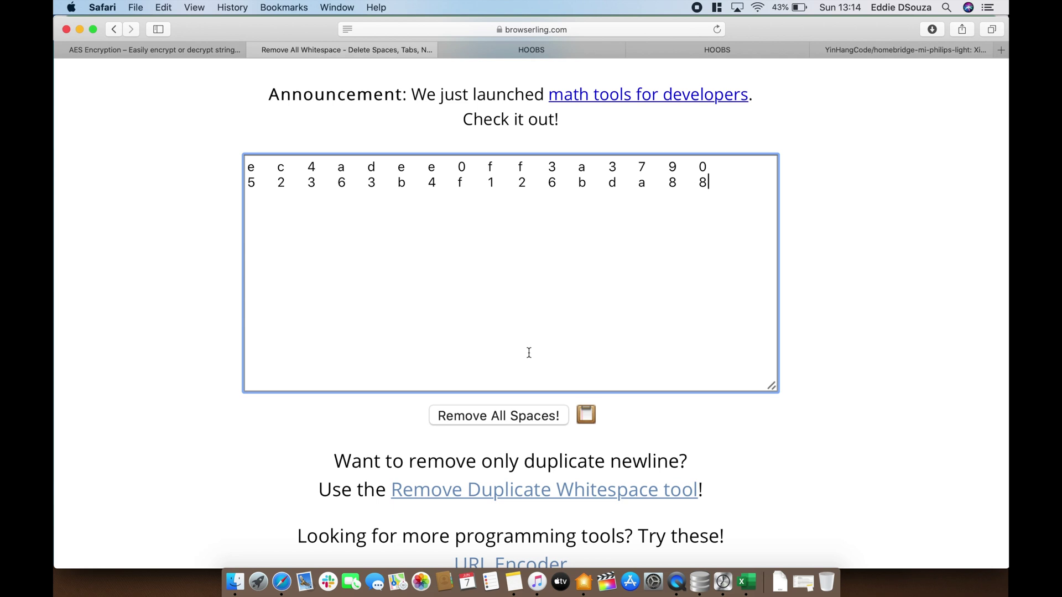
click(506, 416)
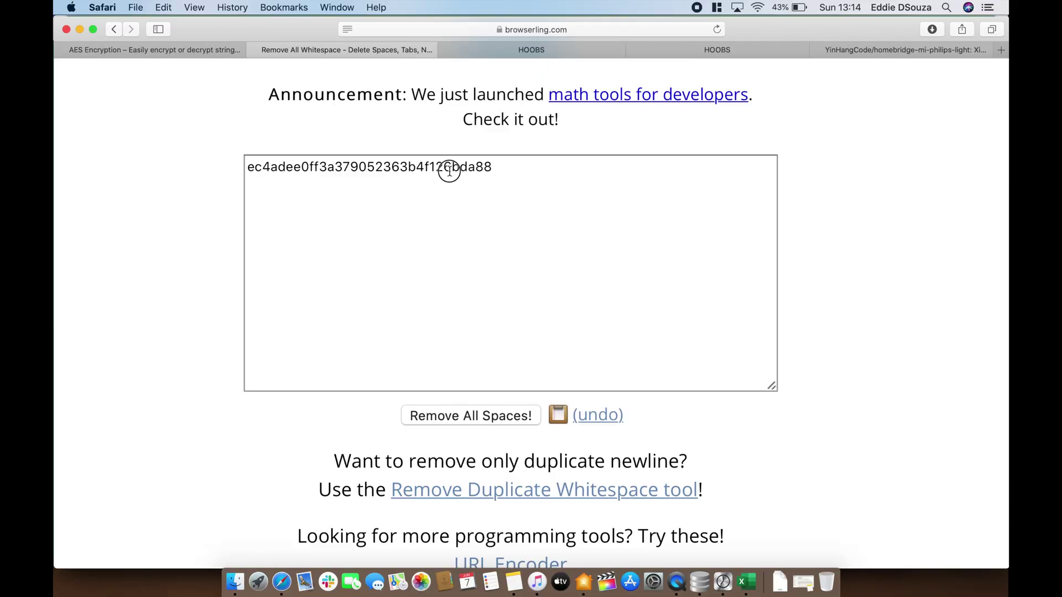
key(super+a)
key(super+c)
Paste the decrypted 32-character token into cell E15 under the Token header
click(741, 573)
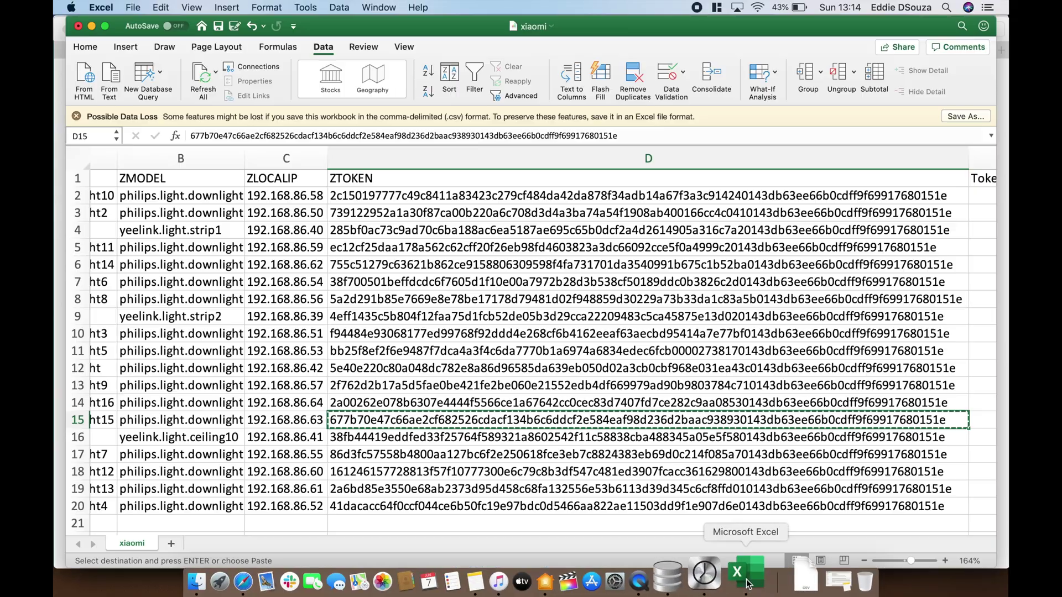
scroll(665, 319, up, 3)
scroll(664, 319, right, 5)
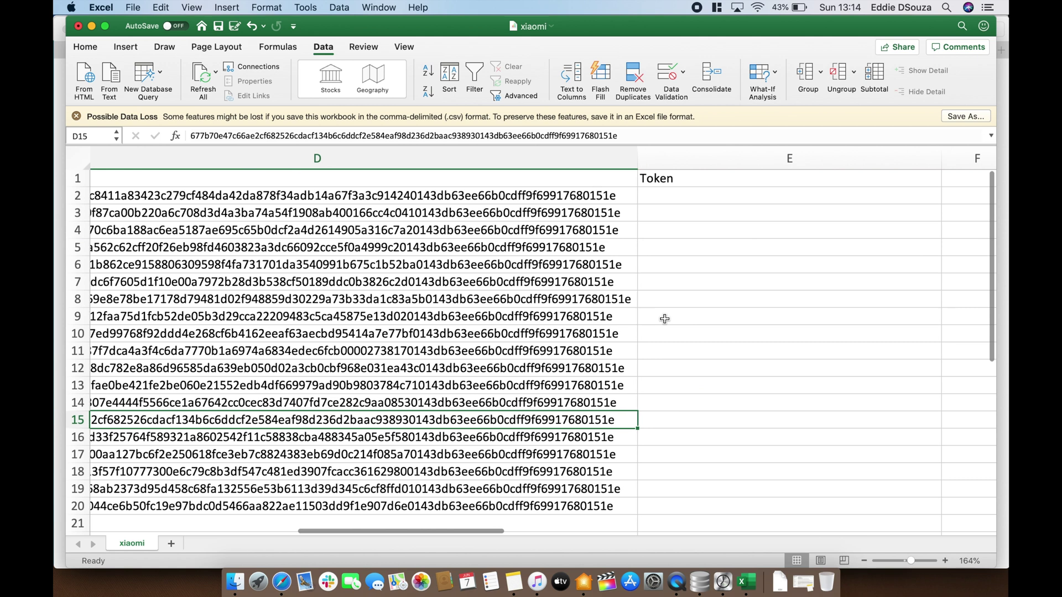
click(628, 421)
key(super+v)
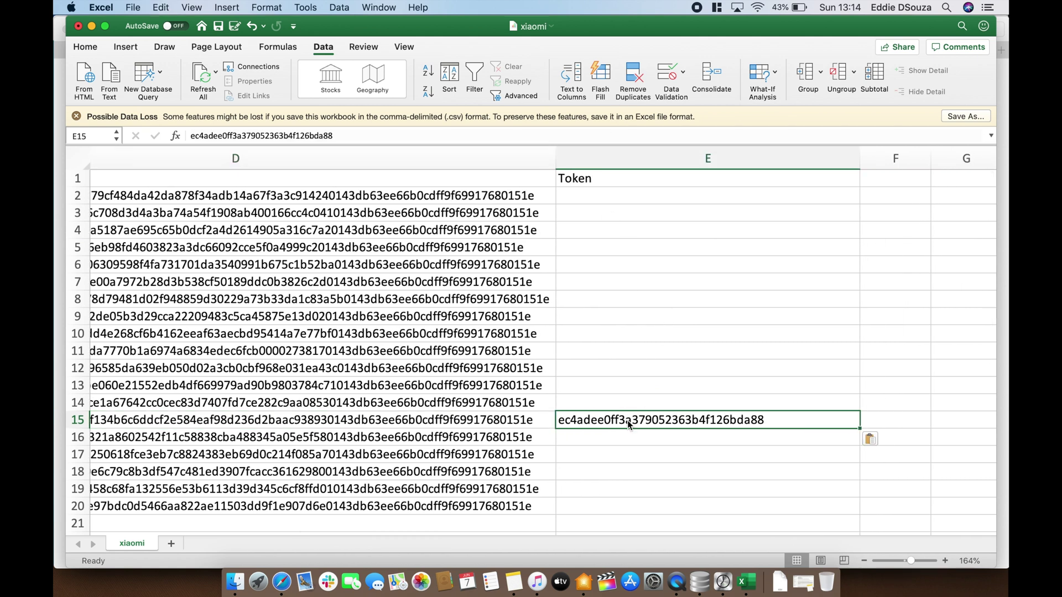
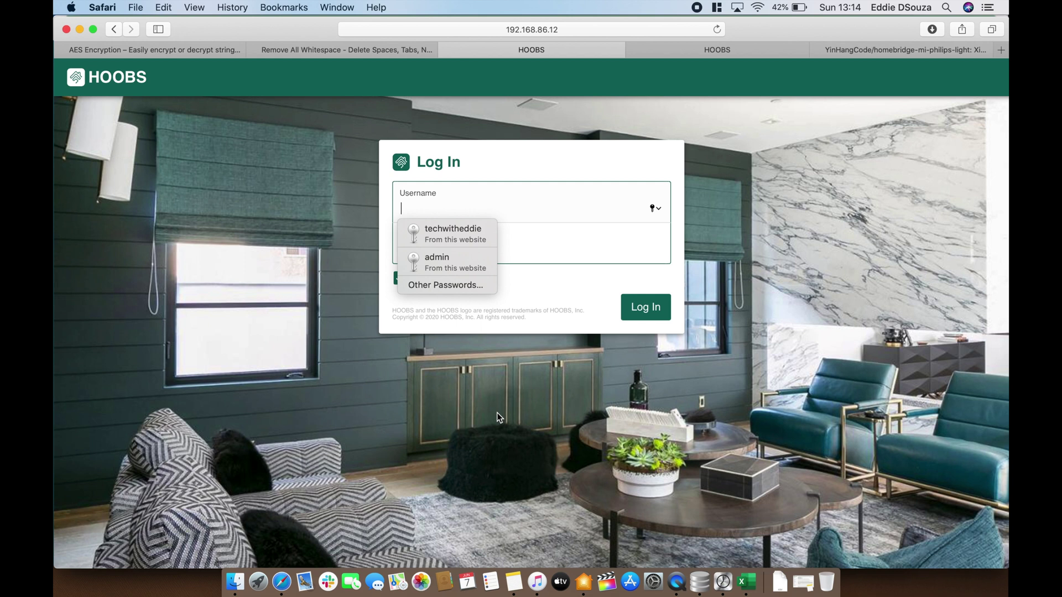
Sign in to HOOBS with the saved login and open the plugin package search
click(462, 229)
click(662, 311)
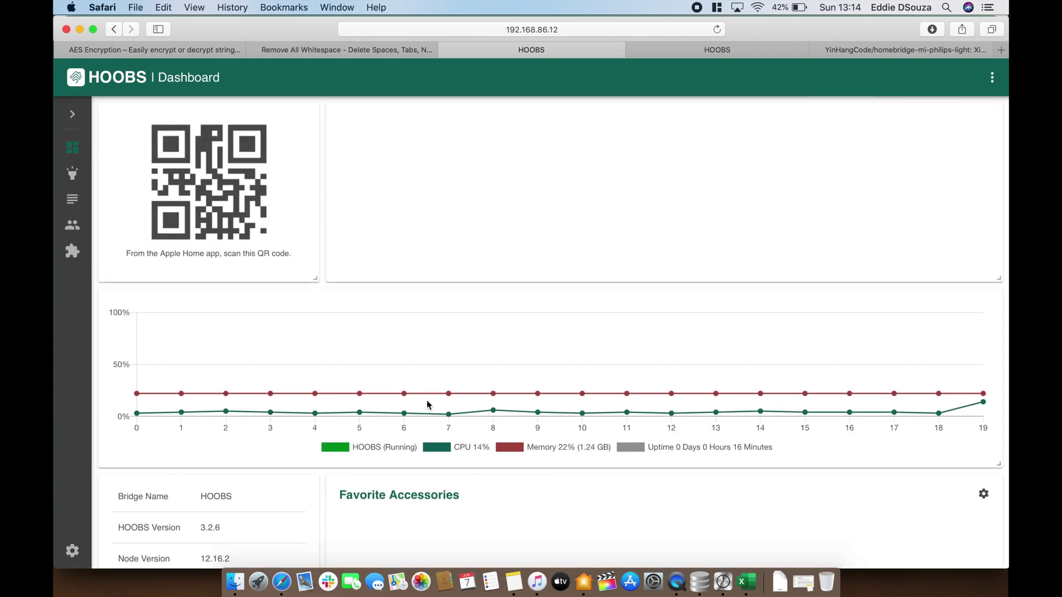
click(72, 251)
click(149, 155)
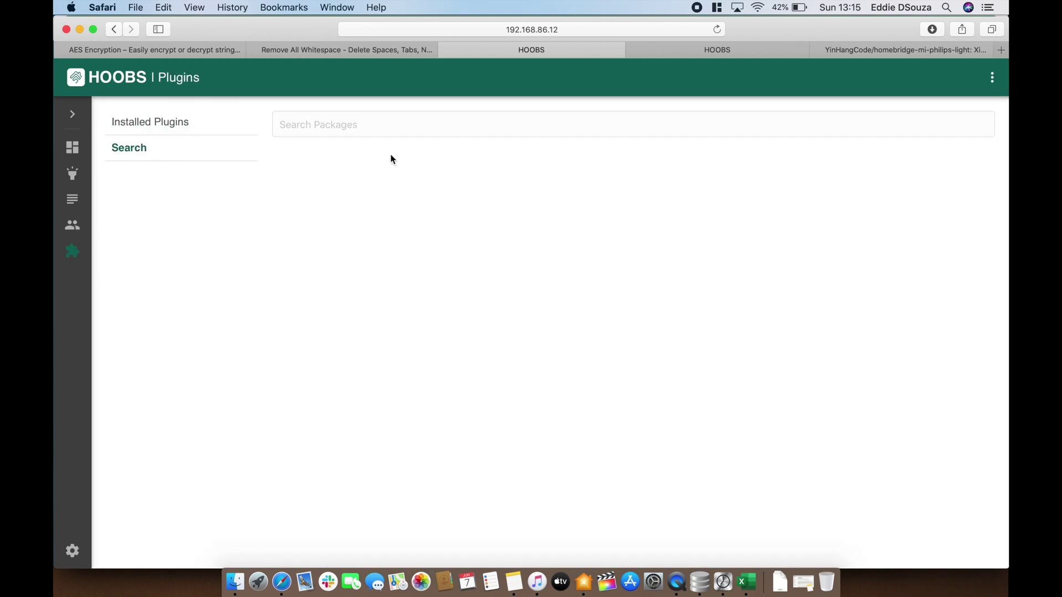
Search plugins for 'philips' and install the Mi Philips Light Fork plugin
click(411, 126)
text(philips)
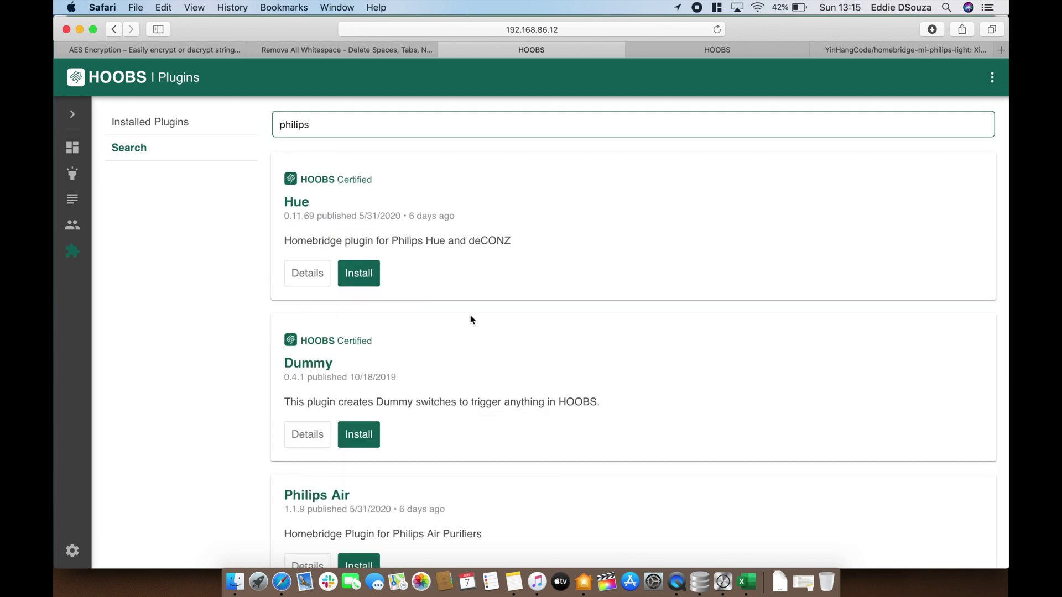
scroll(470, 316, down, 2)
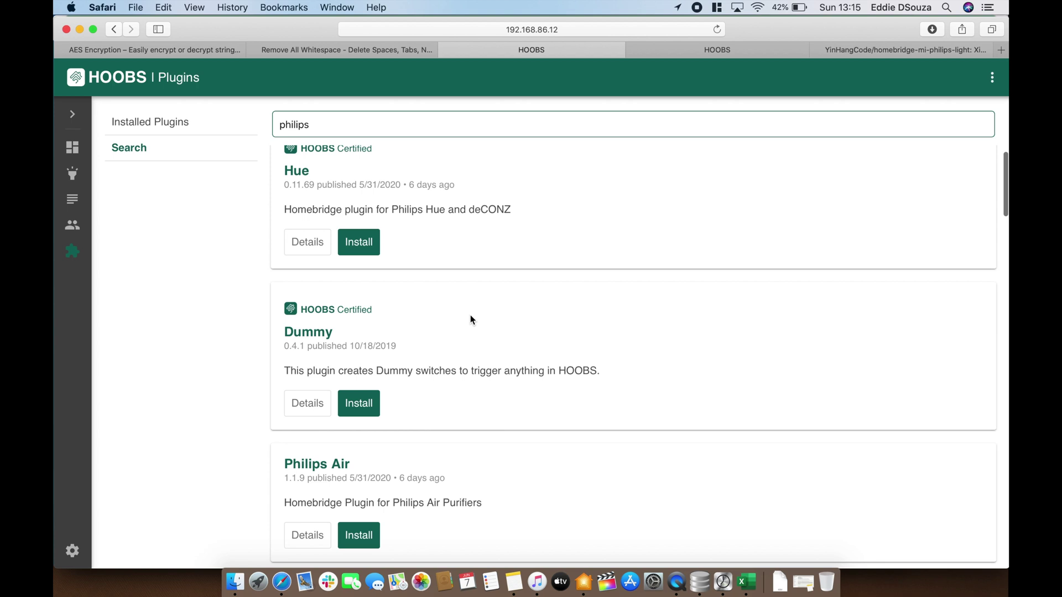
scroll(470, 316, down, 20)
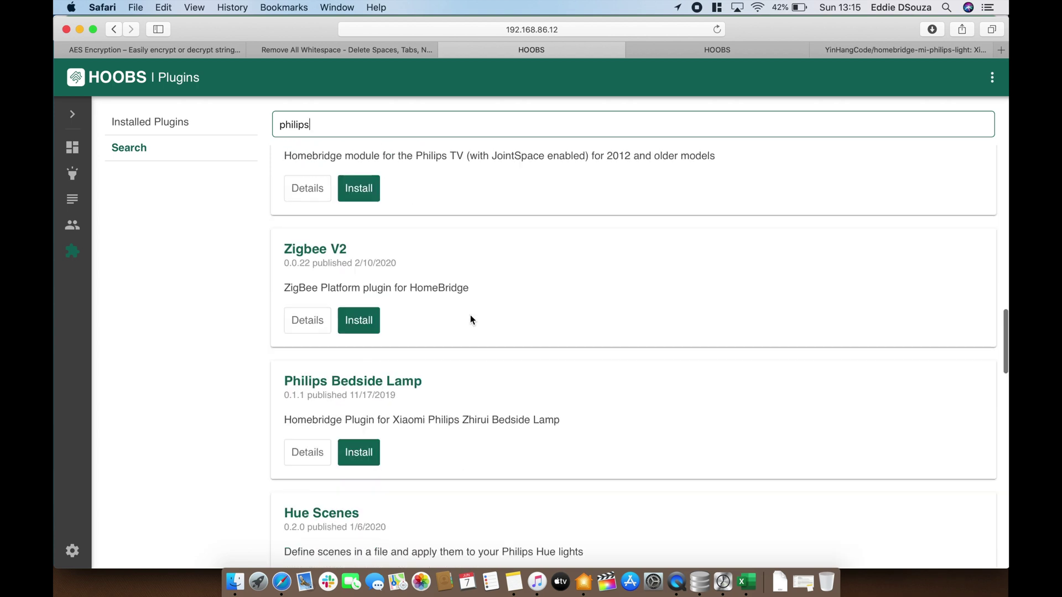
scroll(470, 315, down, 15)
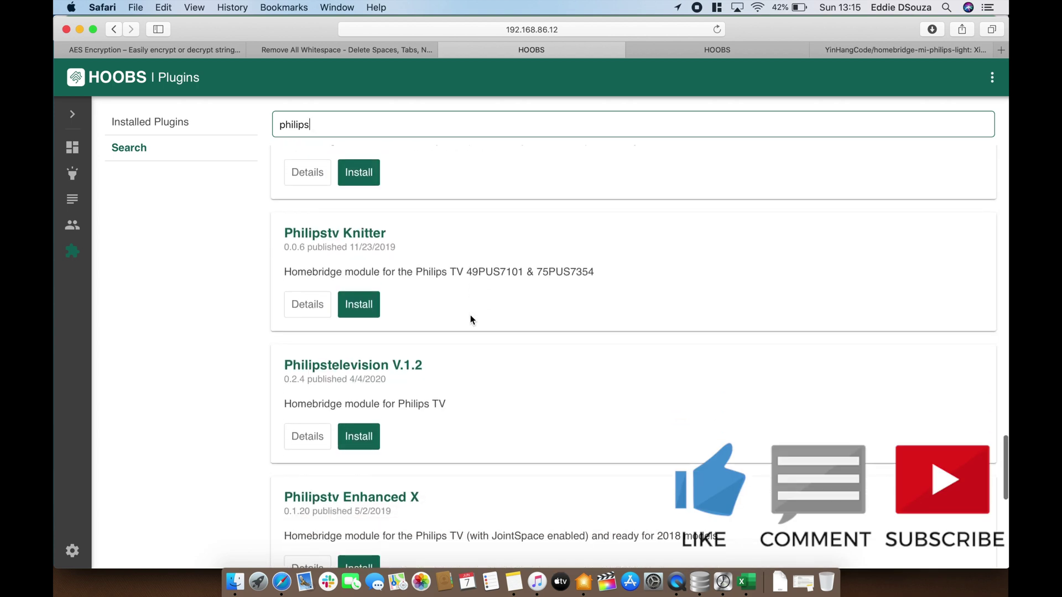
scroll(470, 319, down, 10)
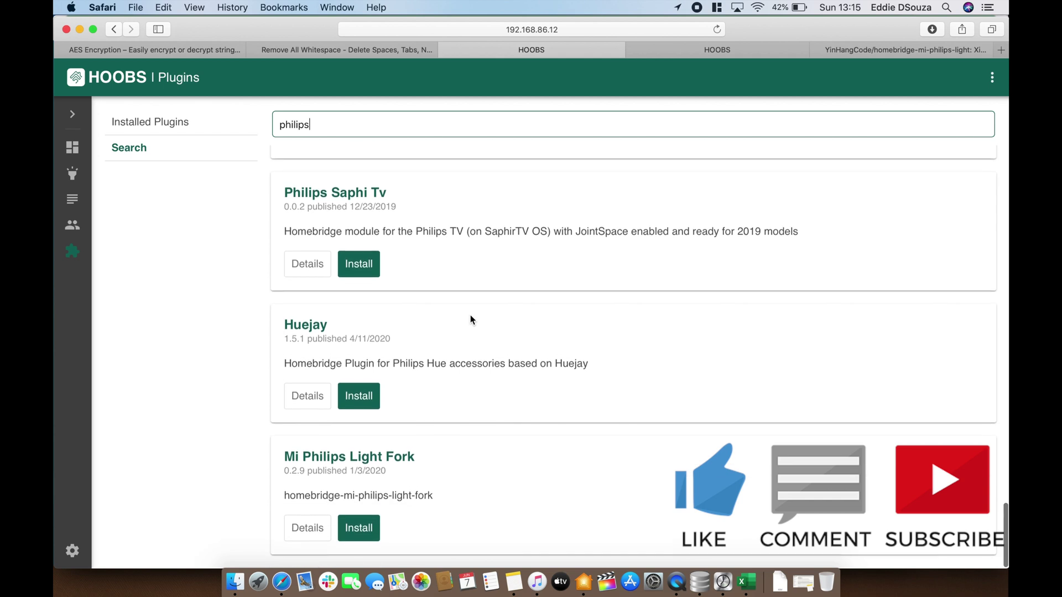
click(359, 527)
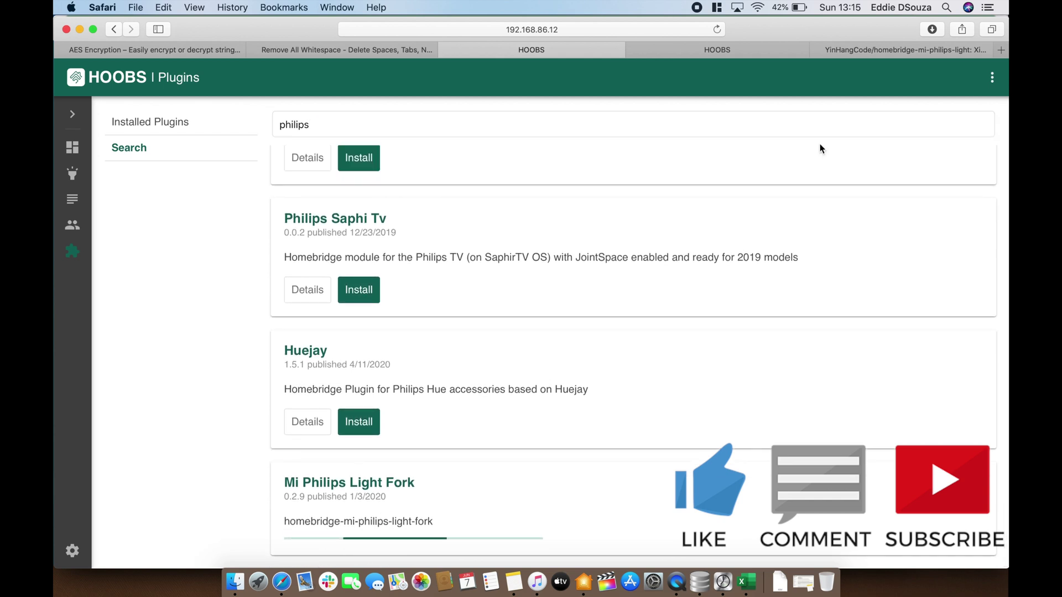
click(884, 51)
Read the plugin page's MiPhilipsLightPlatform configuration example and its Xiaomi token steps on plugins.hoobs.org
click(708, 48)
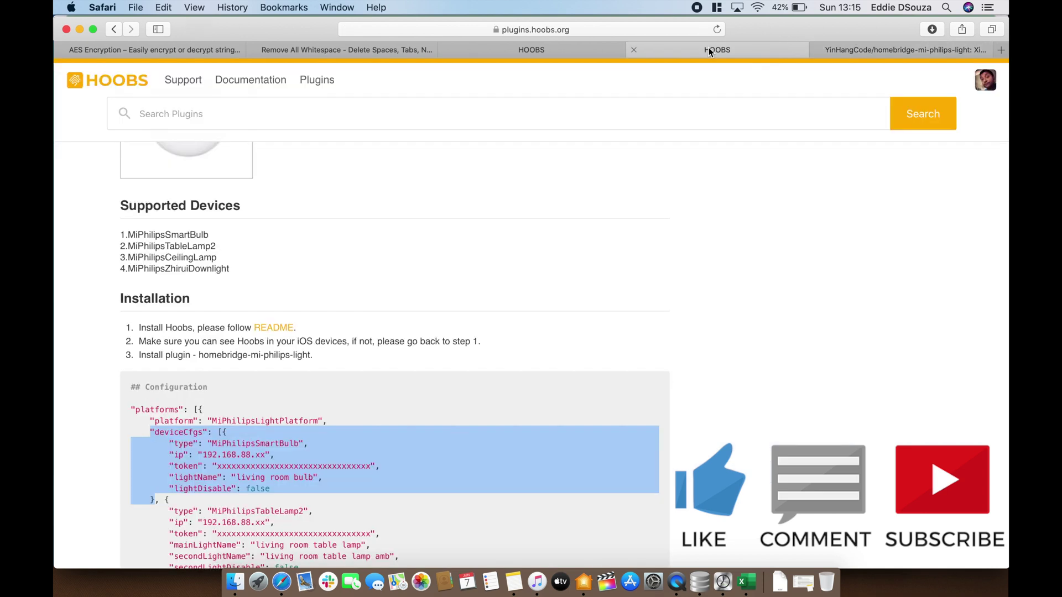
scroll(548, 308, up, 15)
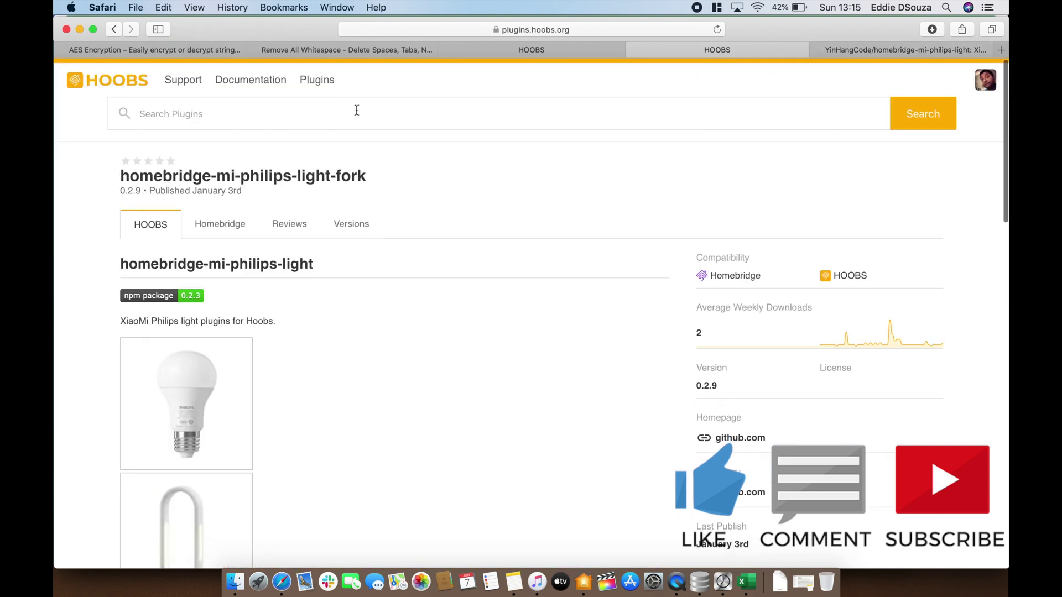
scroll(421, 397, down, 20)
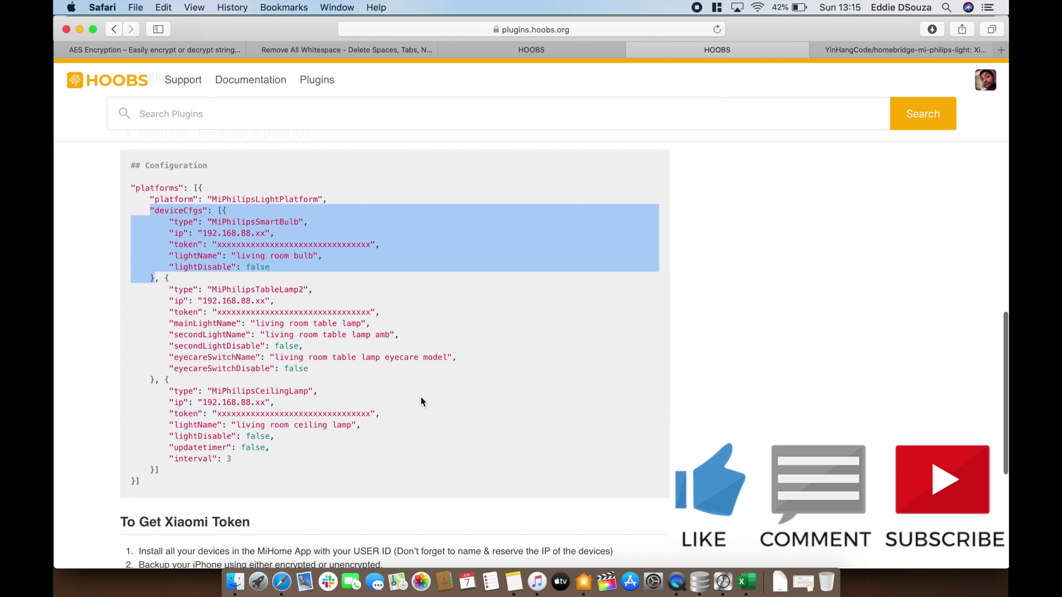
scroll(421, 397, down, 3)
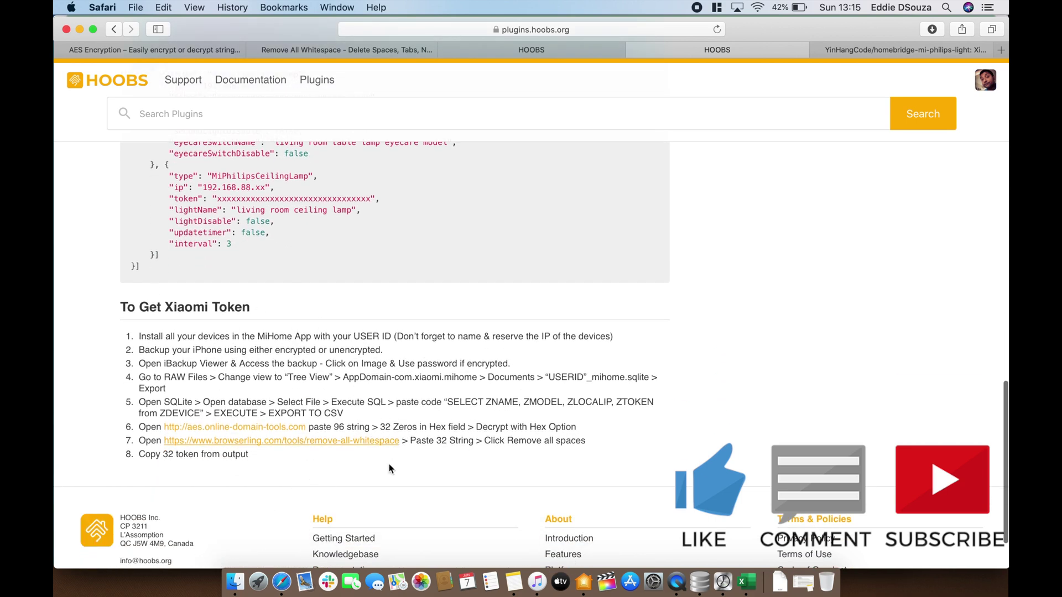
scroll(406, 390, up, 1)
scroll(406, 390, up, 8)
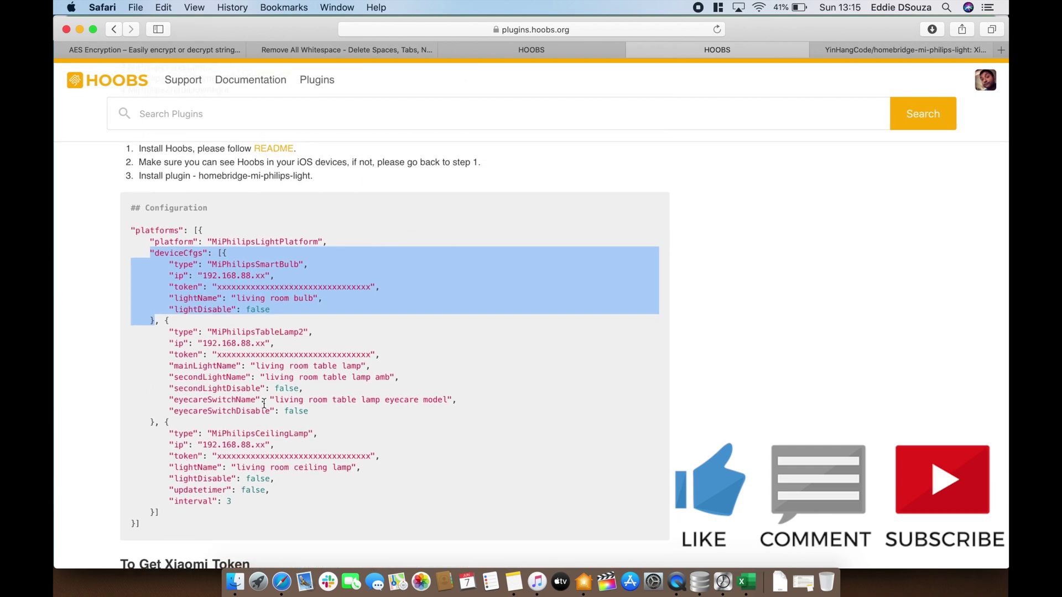
click(386, 327)
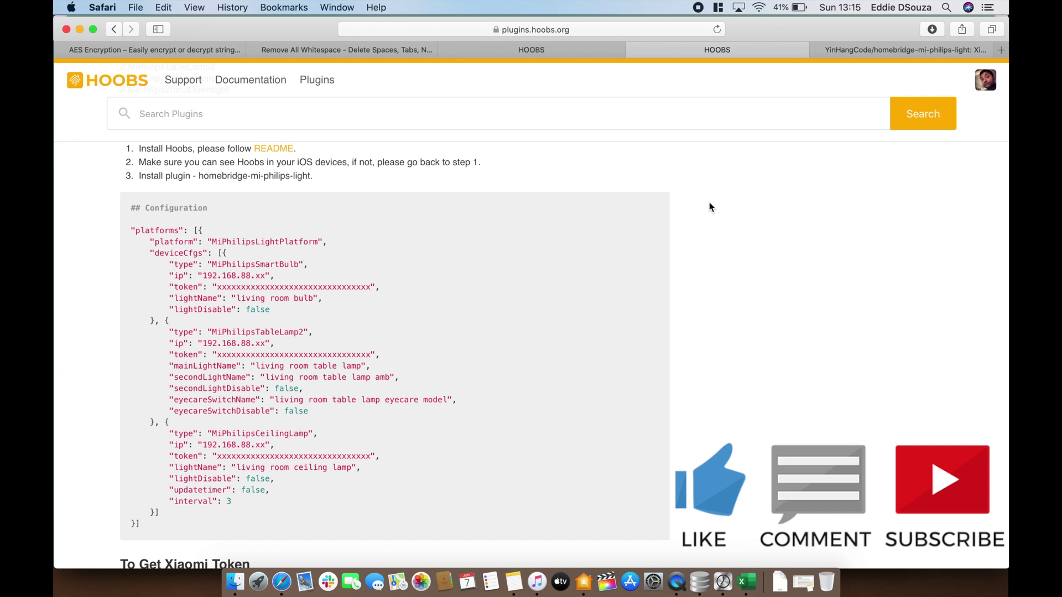
Read the GitHub README down to the Get token notes, highlighting the Android device note, then go back to HOOBS
click(854, 57)
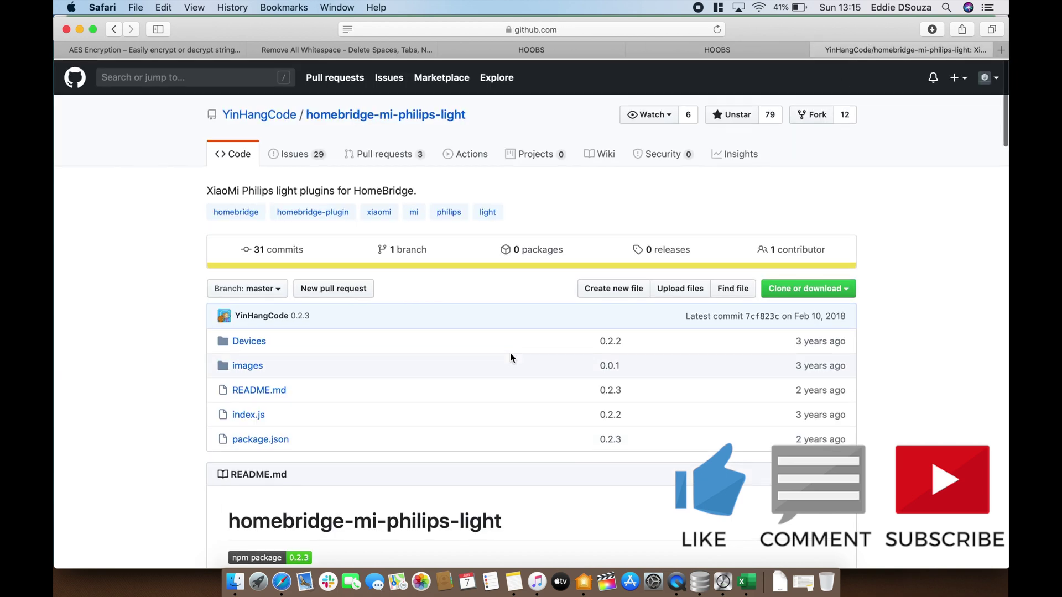
scroll(481, 376, down, 10)
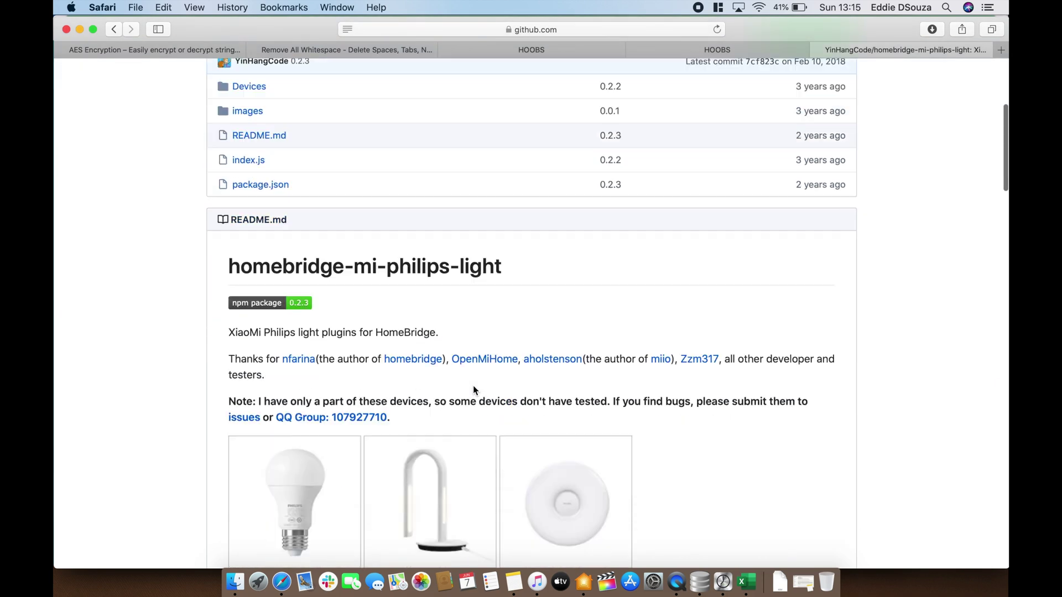
scroll(473, 391, down, 12)
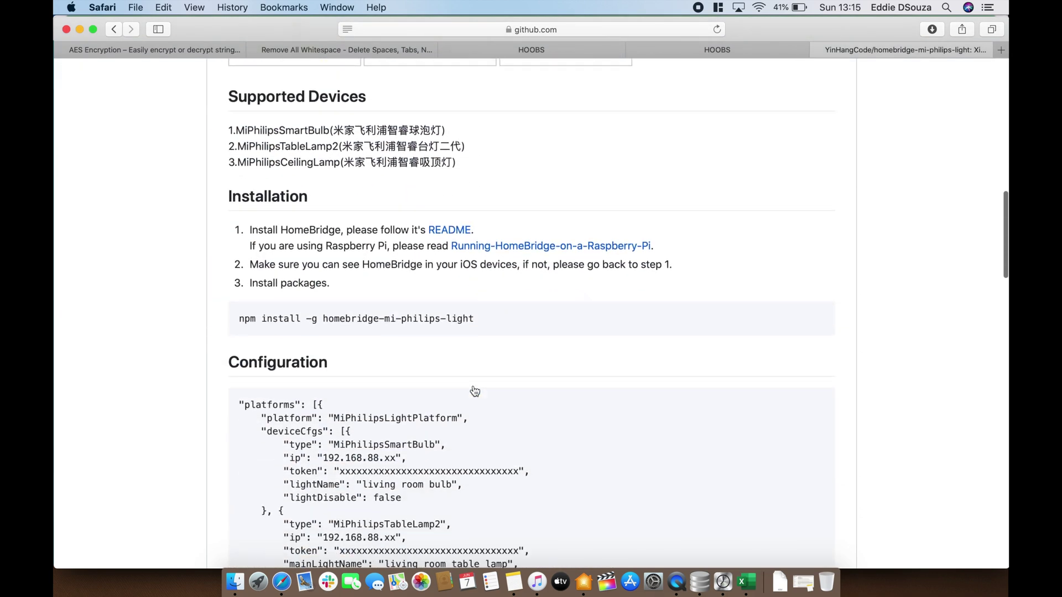
scroll(475, 391, down, 8)
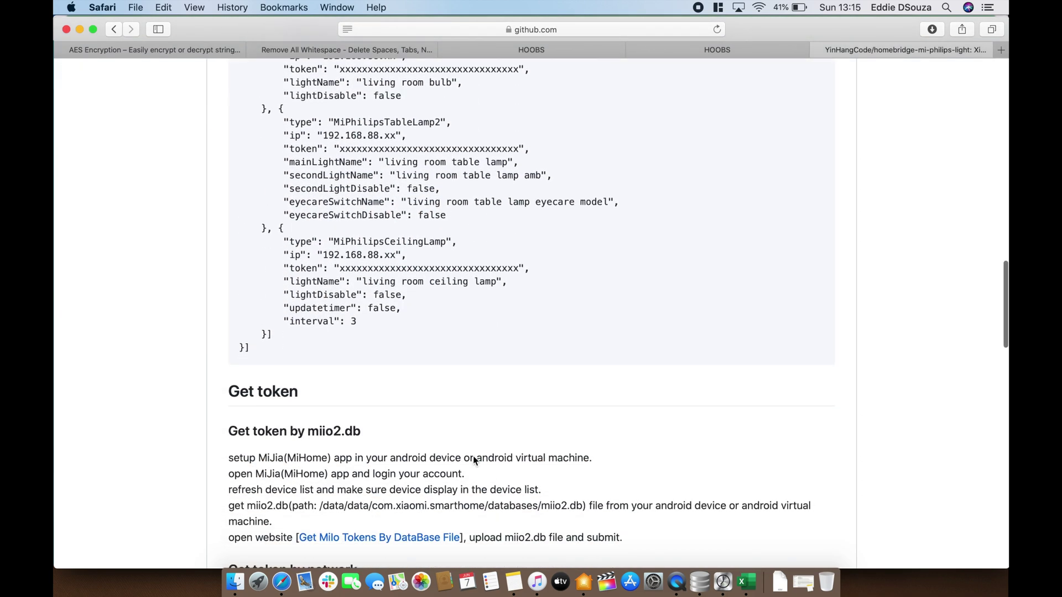
scroll(473, 459, down, 4)
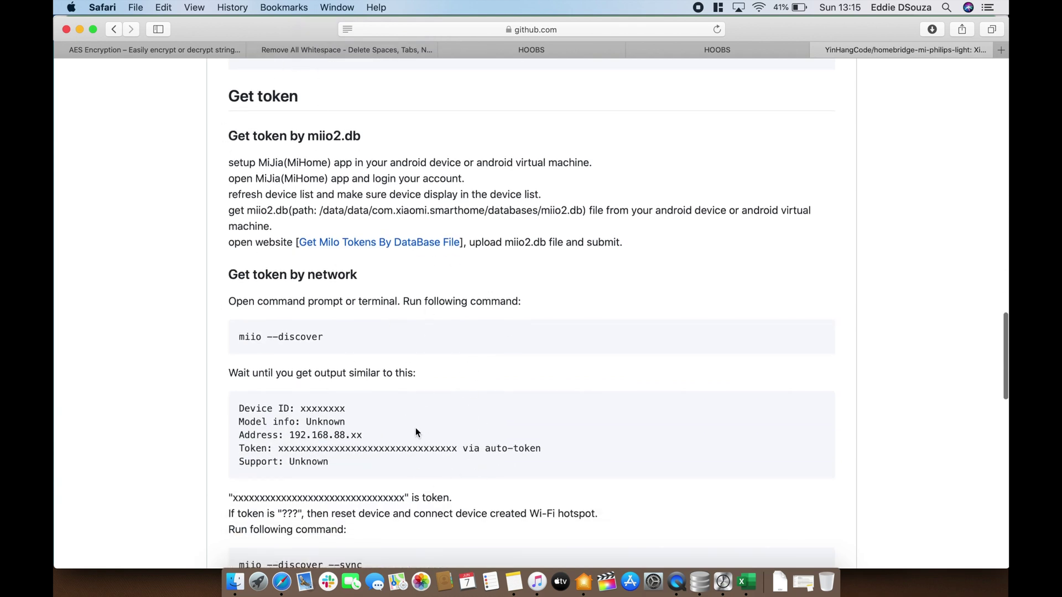
scroll(416, 431, down, 1)
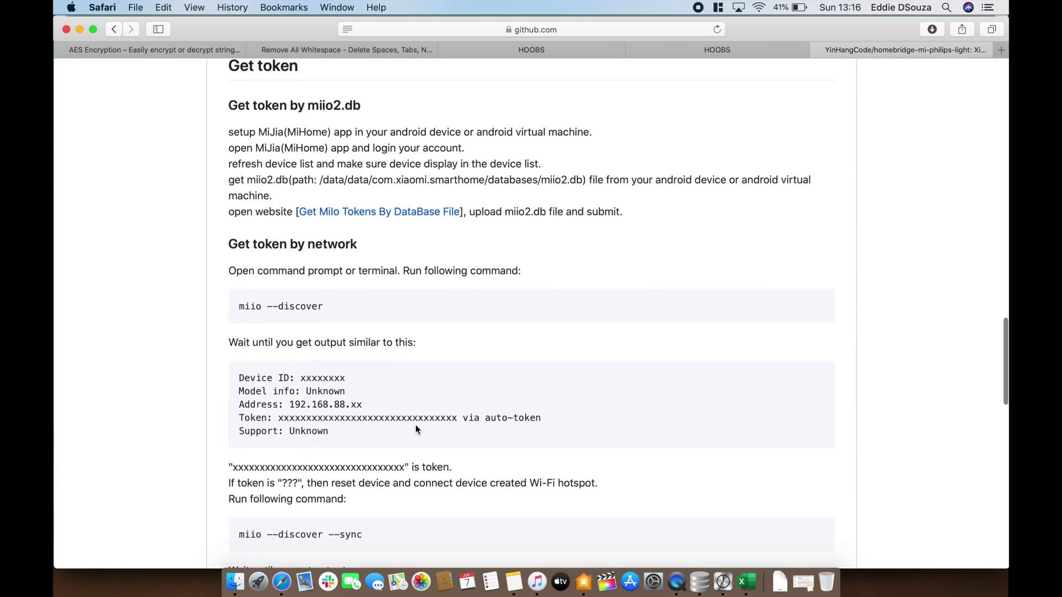
drag(636, 180, 807, 177)
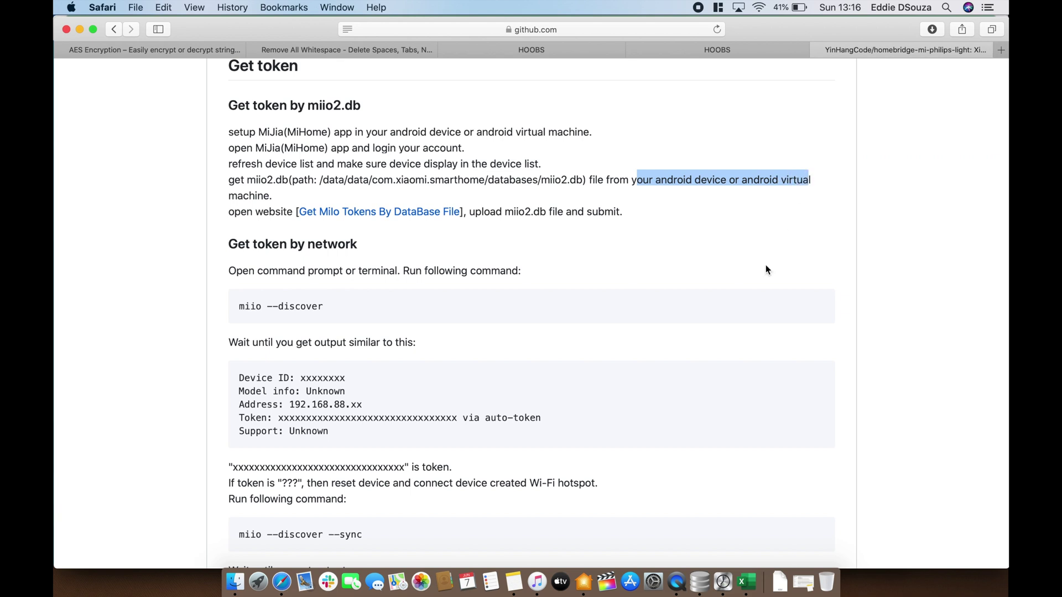
click(526, 48)
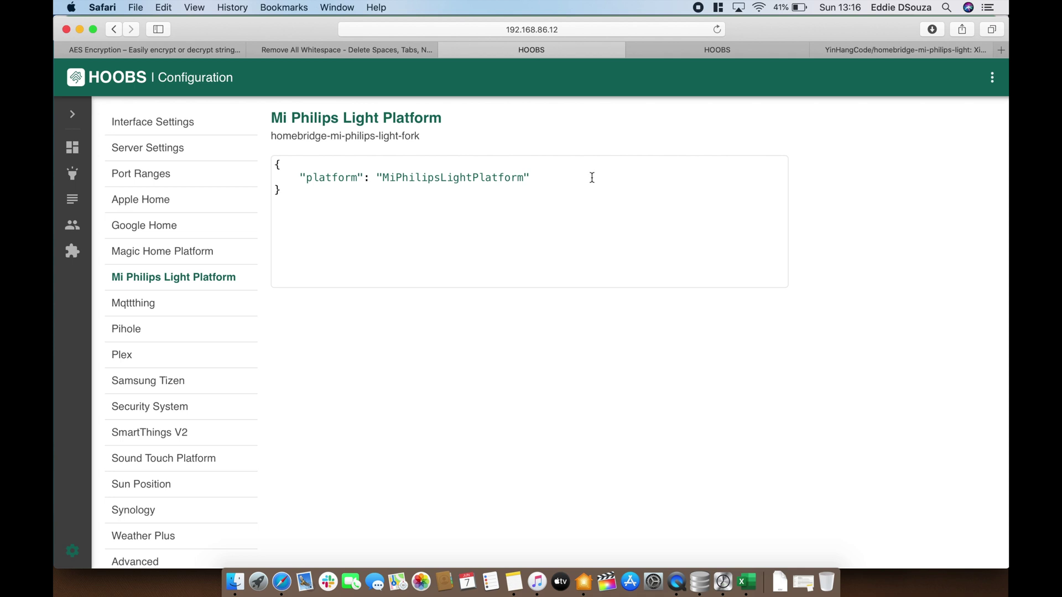
Copy the first sample deviceCfgs bulb block from the plugin's configuration example
click(685, 55)
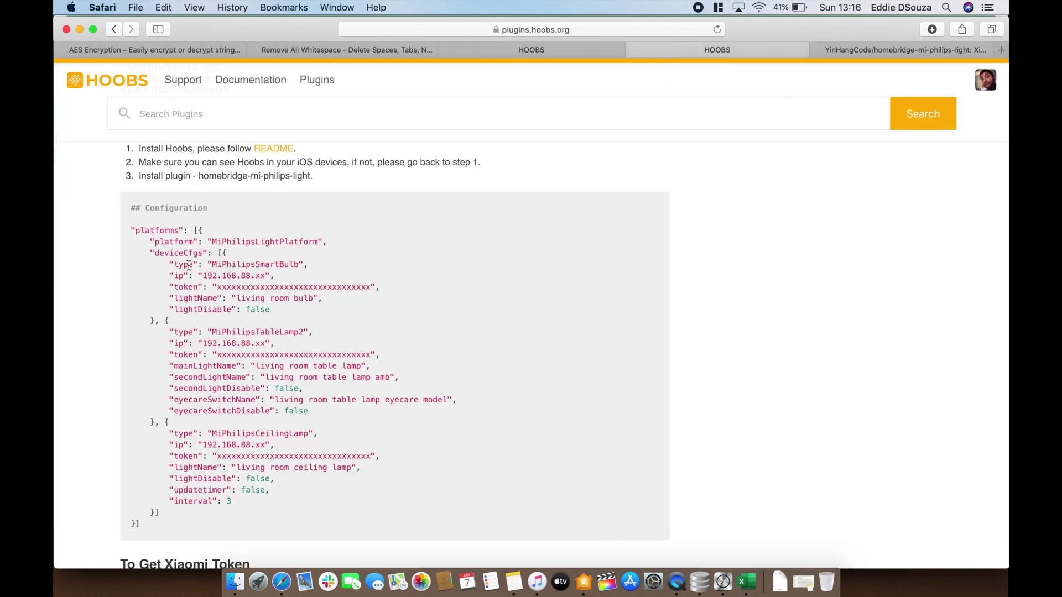
drag(151, 252, 158, 317)
key(super+c)
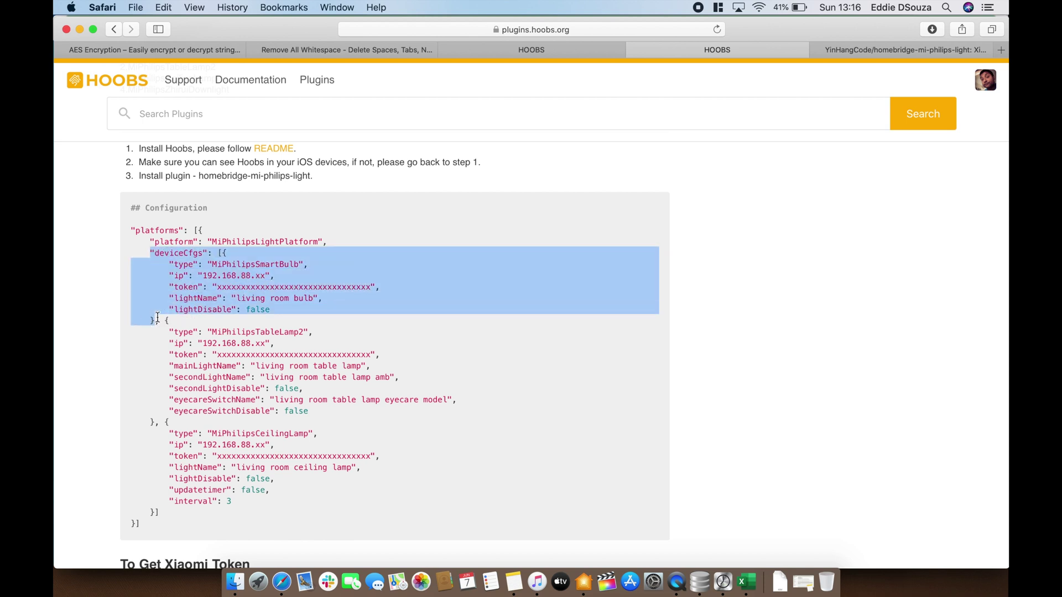
scroll(390, 321, up, 5)
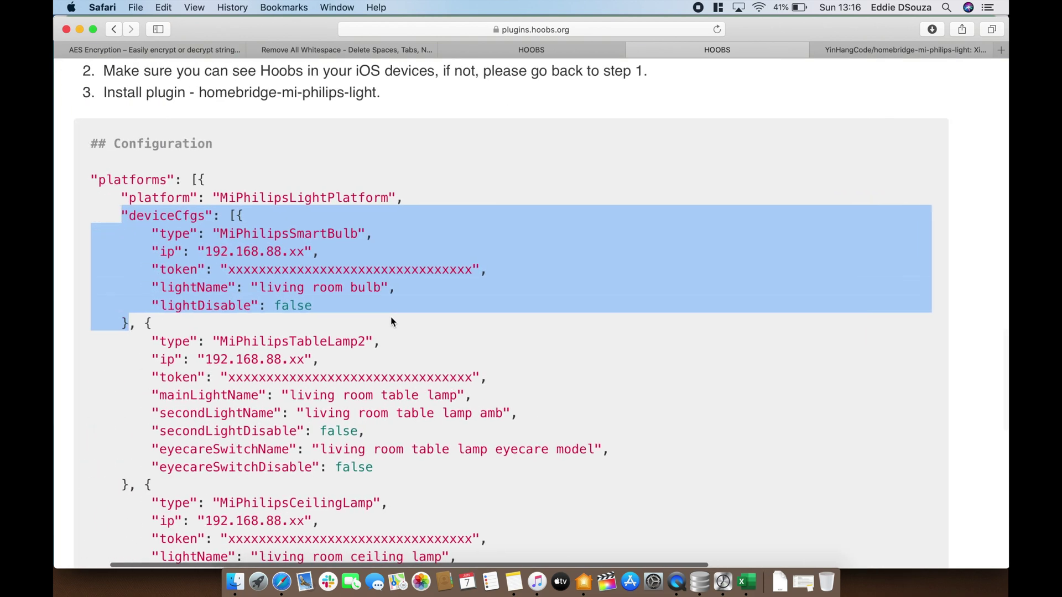
Paste the deviceCfgs block below the platform line in the HOOBS JSON and close it with ']'
click(533, 51)
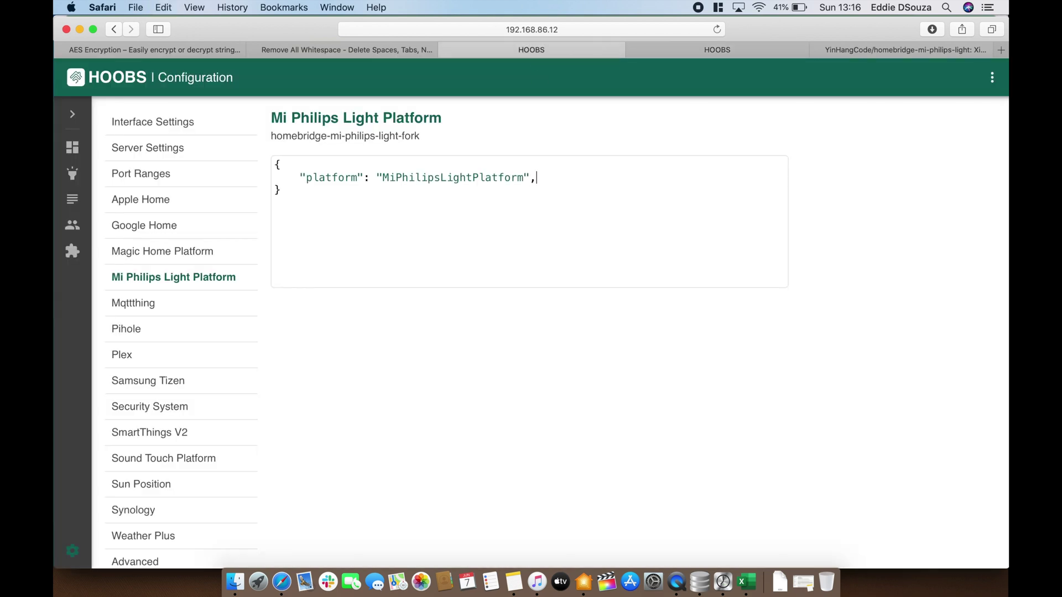
click(532, 180)
scroll(534, 178, up, 5)
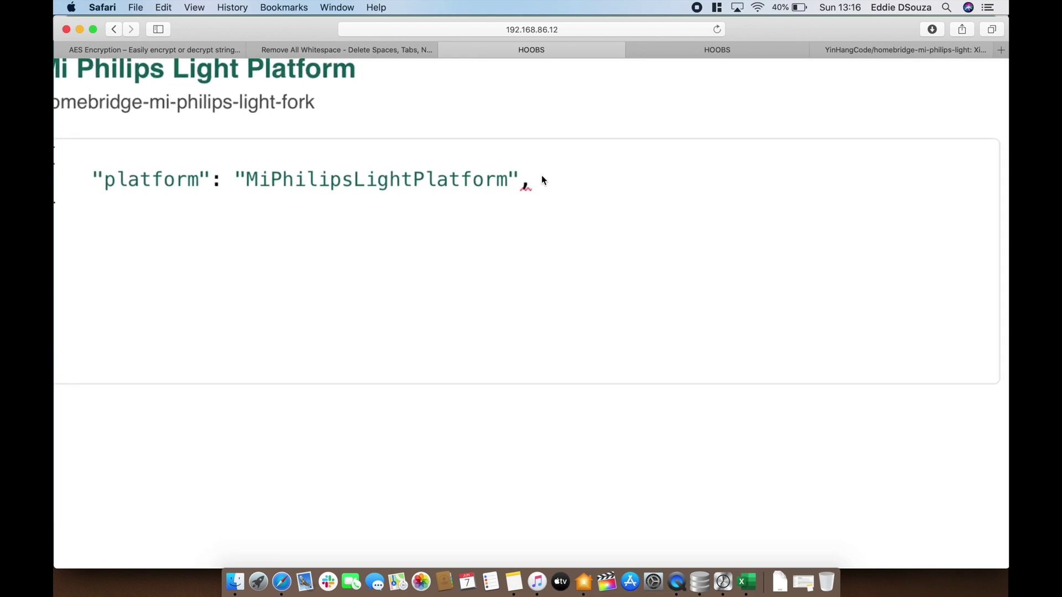
scroll(542, 176, down, 3)
scroll(542, 175, up, 2)
key(Return)
key(super+v)
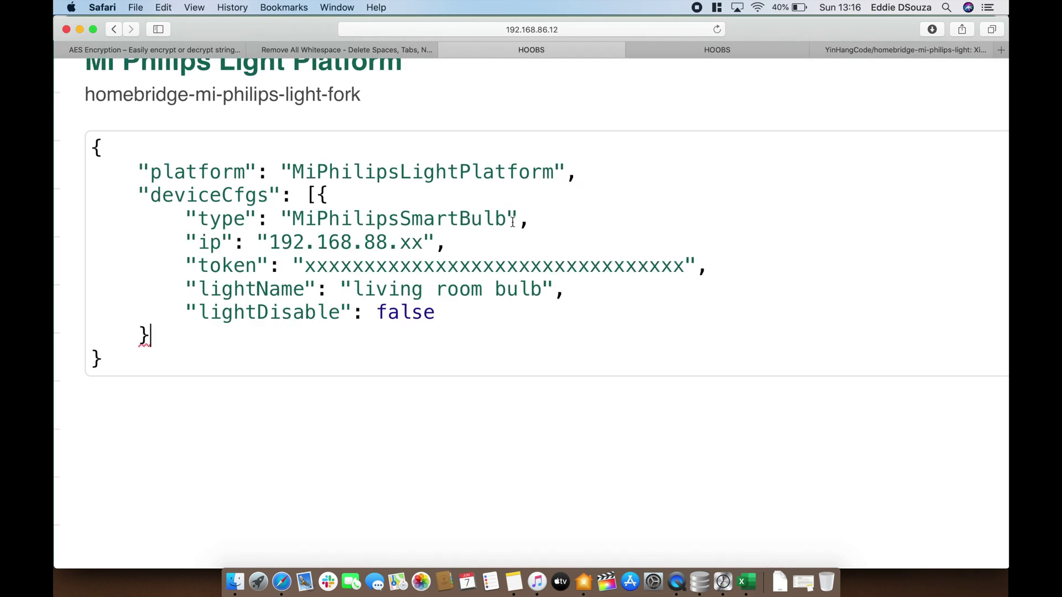
key(Return)
text(])
scroll(155, 290, down, 1)
Check row 15 of the xiaomi spreadsheet and correct the bulb's ip to 192.168.86.63
scroll(170, 293, up, 1)
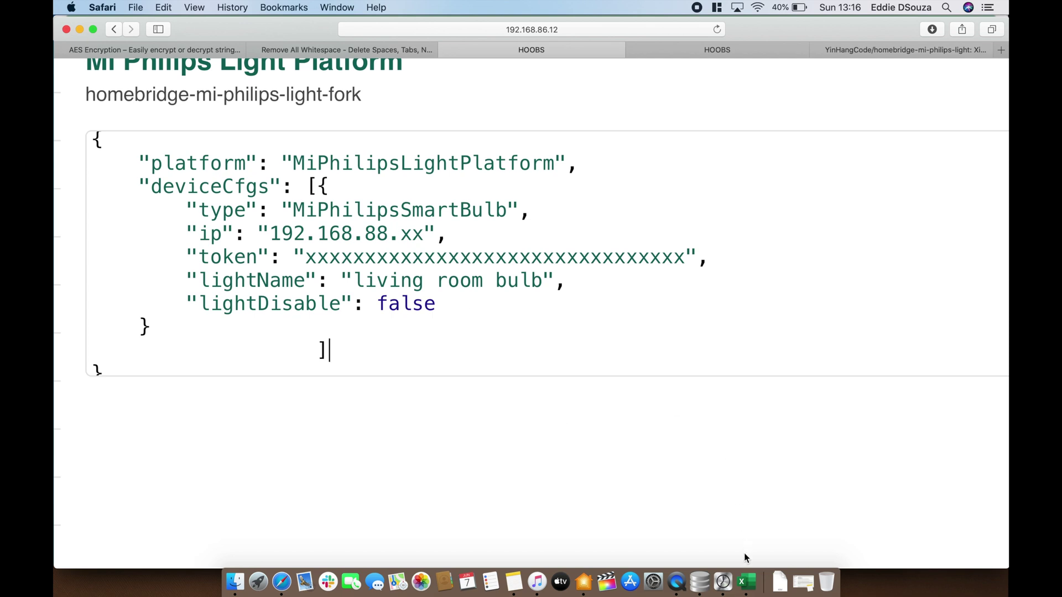
click(746, 582)
key(Left)
key(Left)
key(Left)
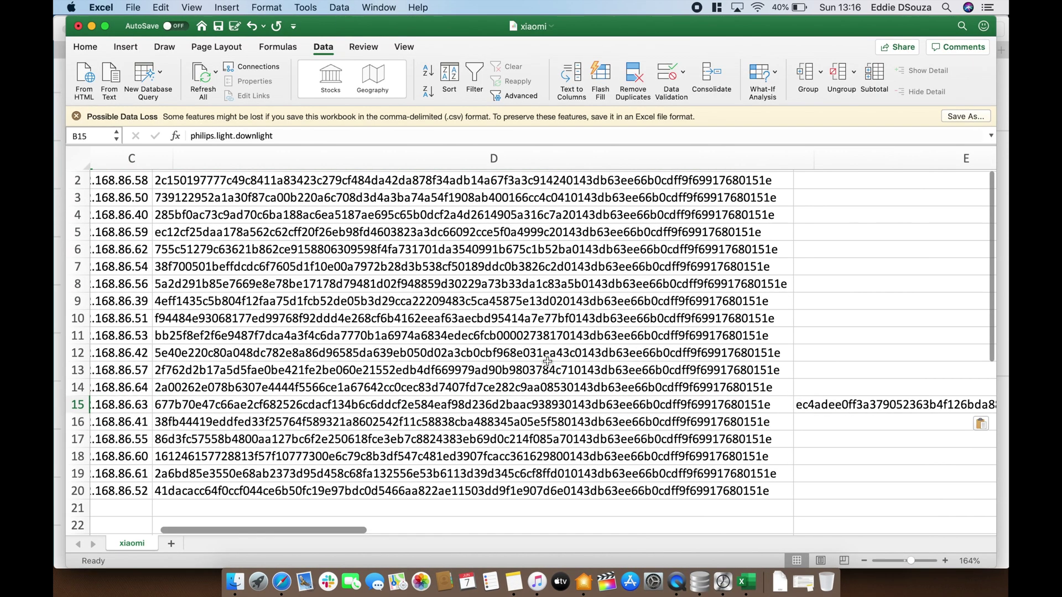
key(Left)
click(349, 406)
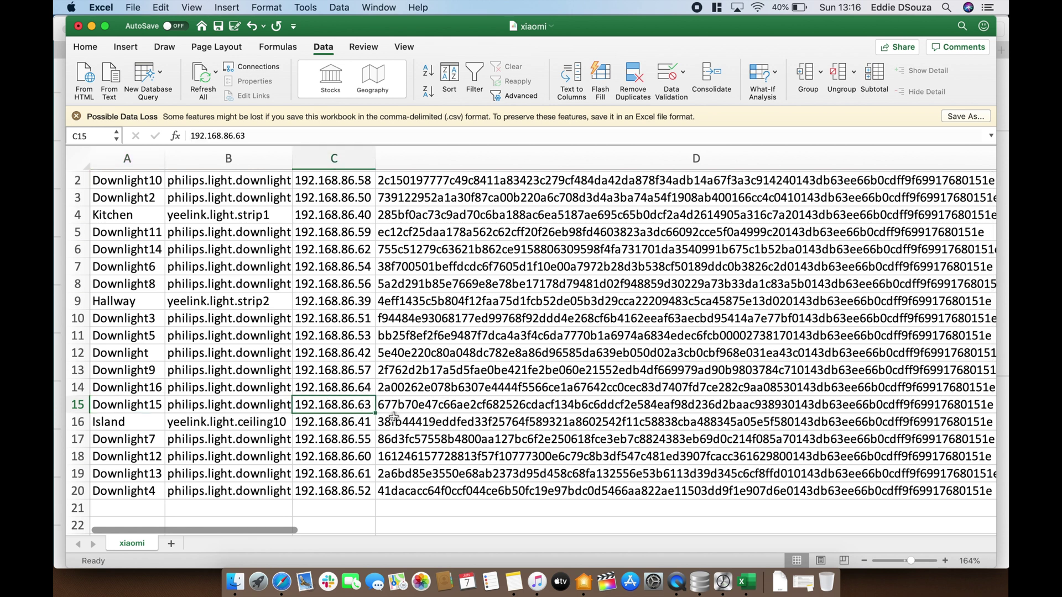
key(super+Tab)
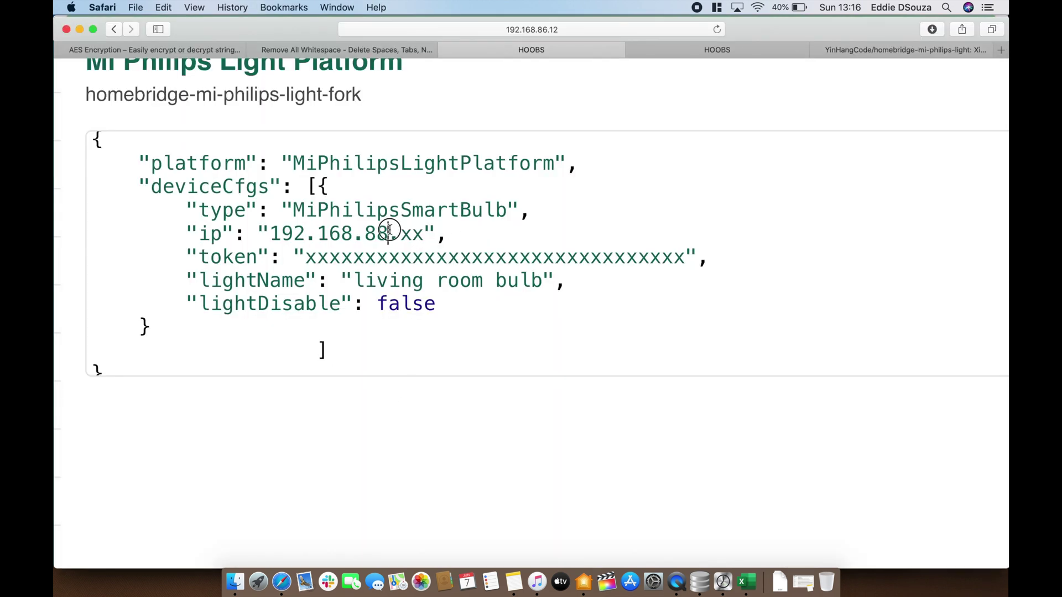
key(BackSpace)
text(6)
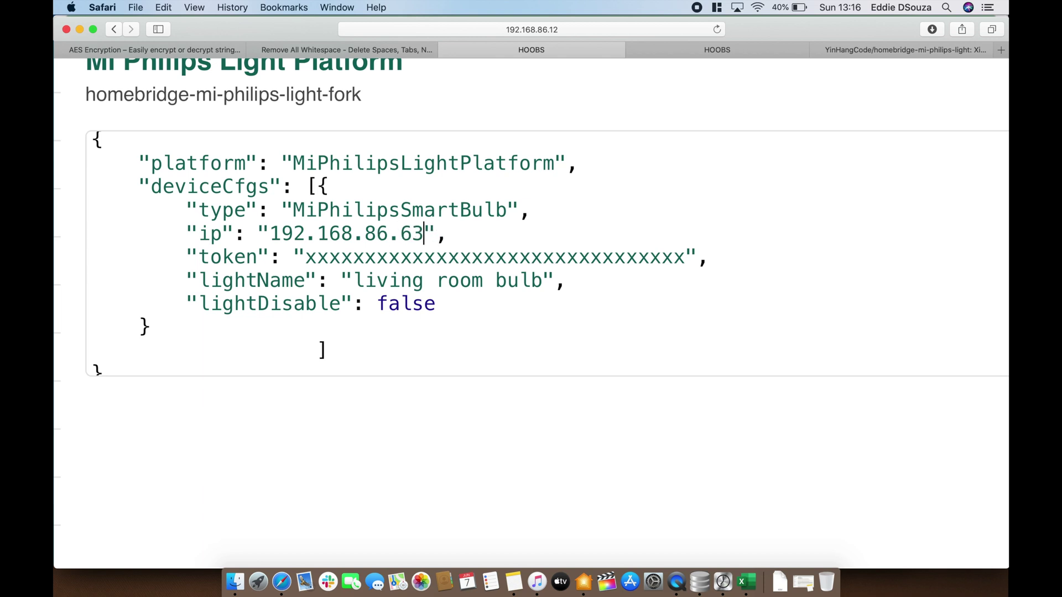
Replace the placeholder x's token with the bulb's real token copied from cell E15
double_click(358, 253)
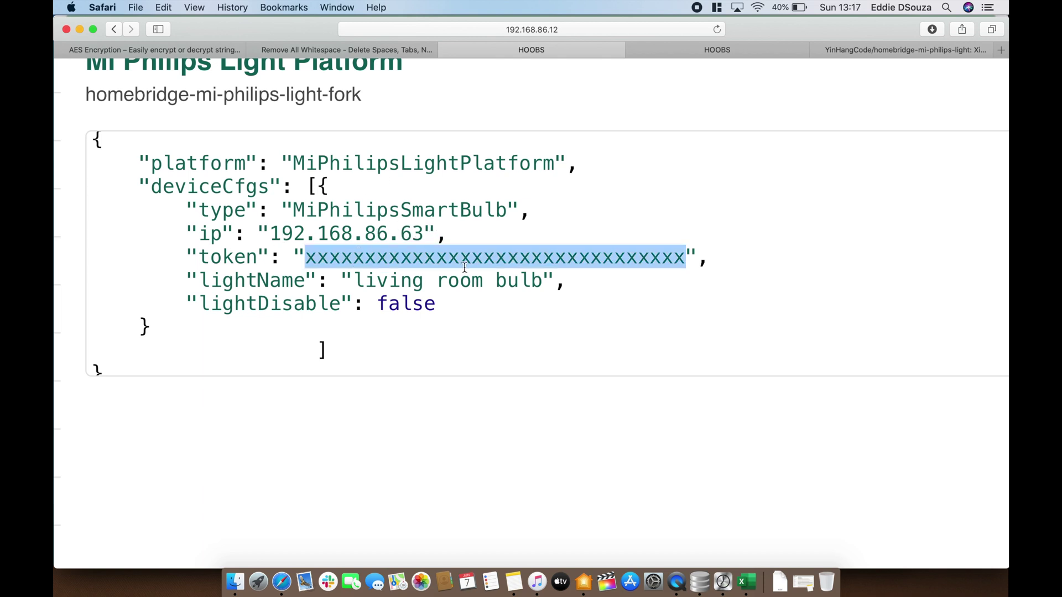
key(super+Tab)
scroll(559, 366, right, 10)
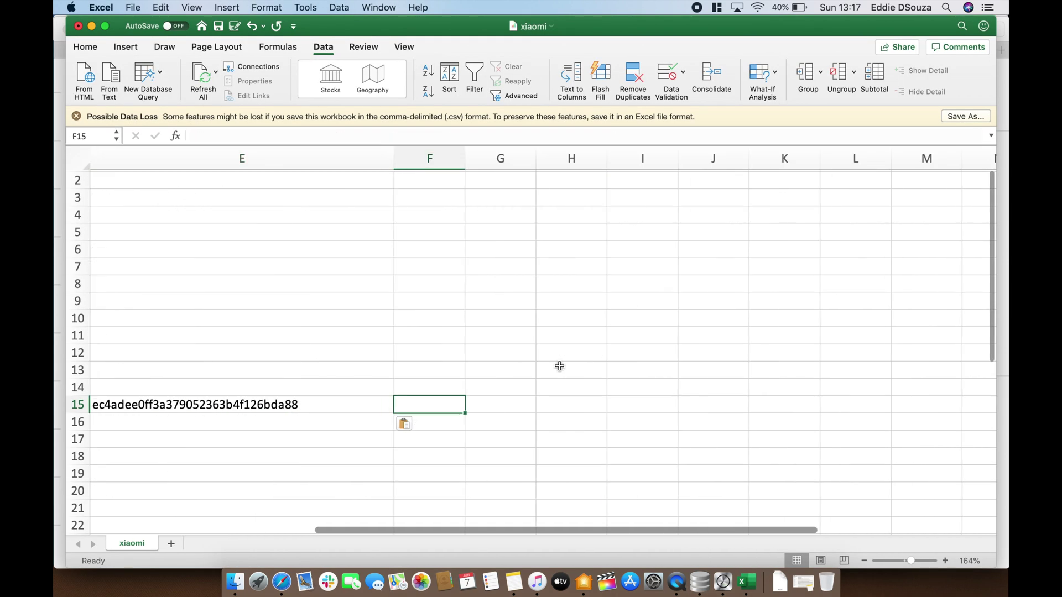
drag(342, 135, 168, 136)
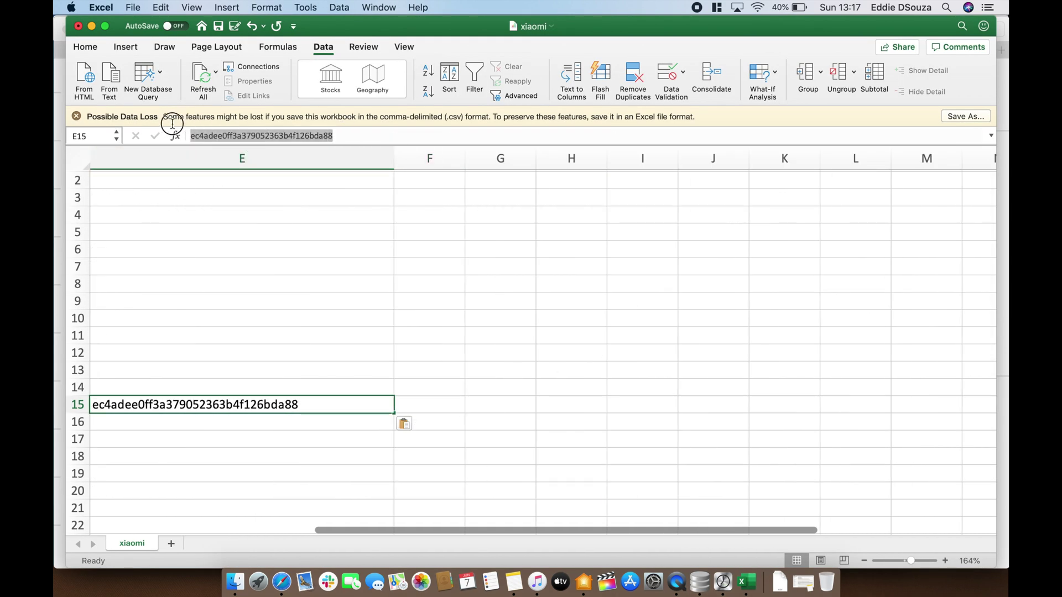
key(super+c)
key(super+Tab)
key(super+v)
scroll(542, 340, down, 5)
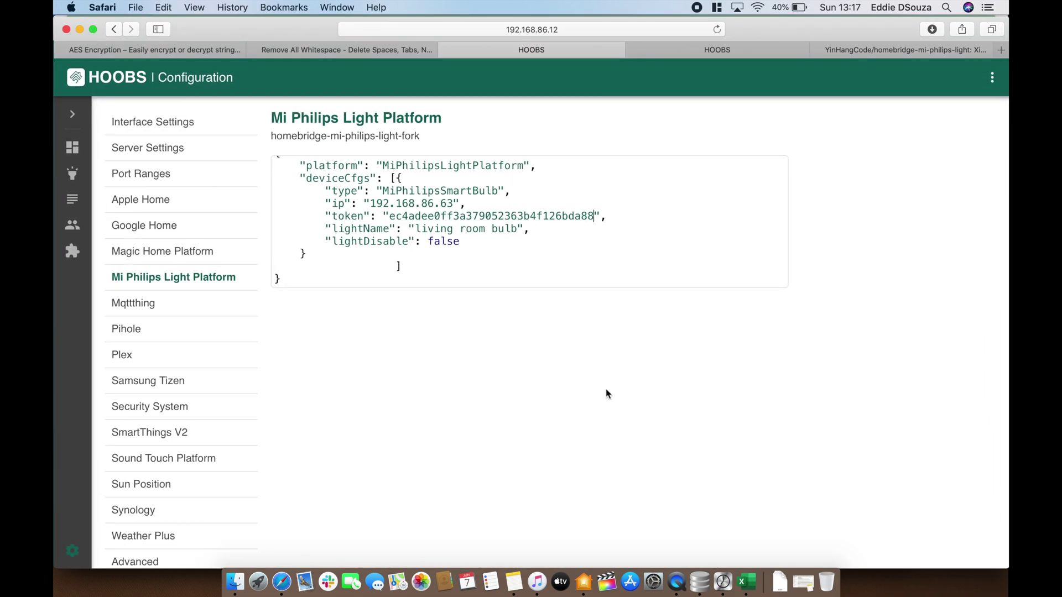
click(584, 581)
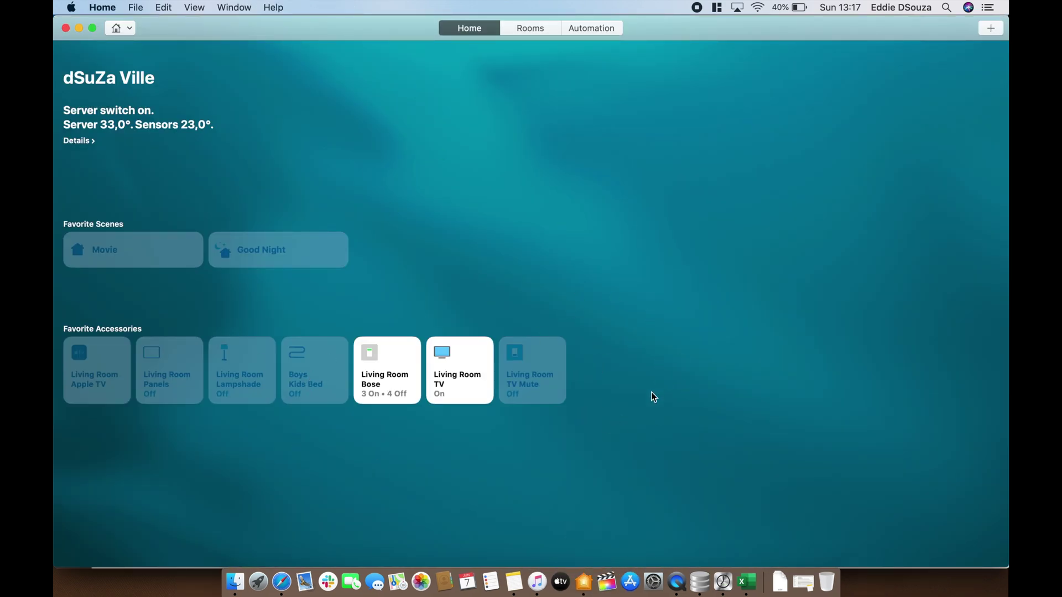
click(525, 27)
click(120, 27)
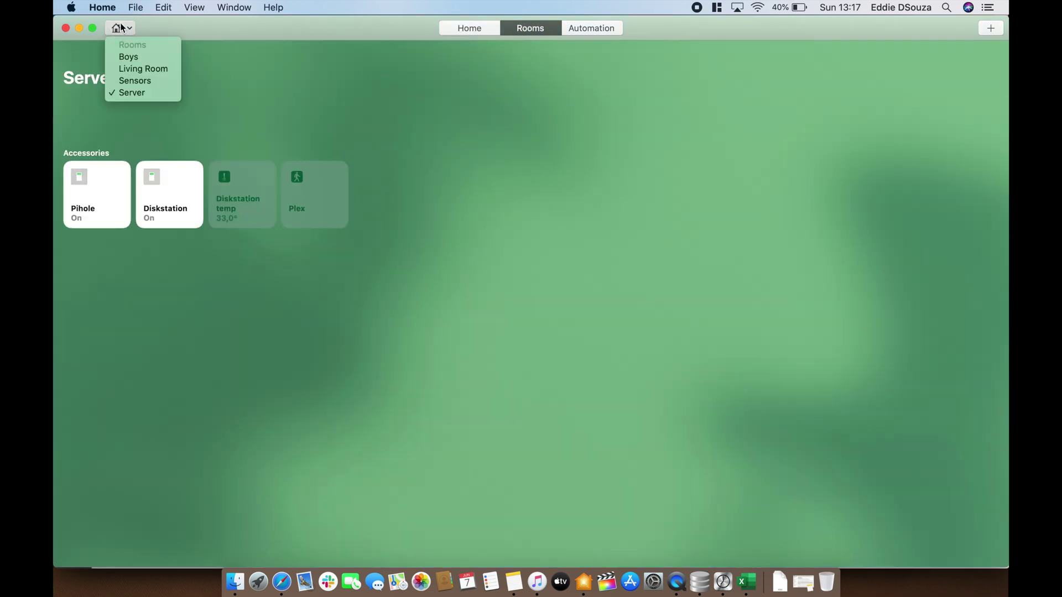
click(127, 55)
click(121, 29)
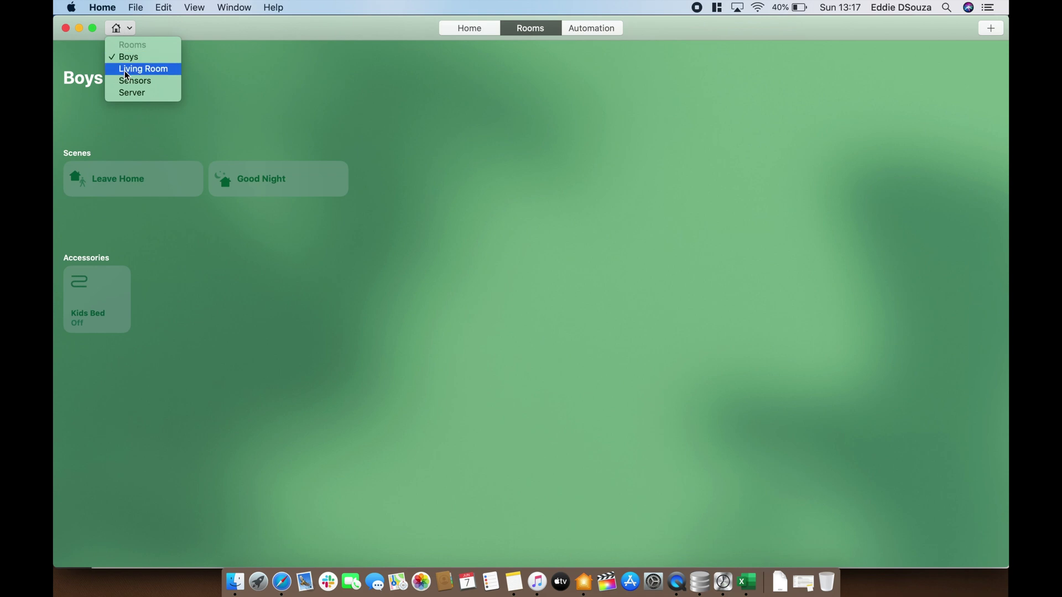
click(125, 69)
click(122, 29)
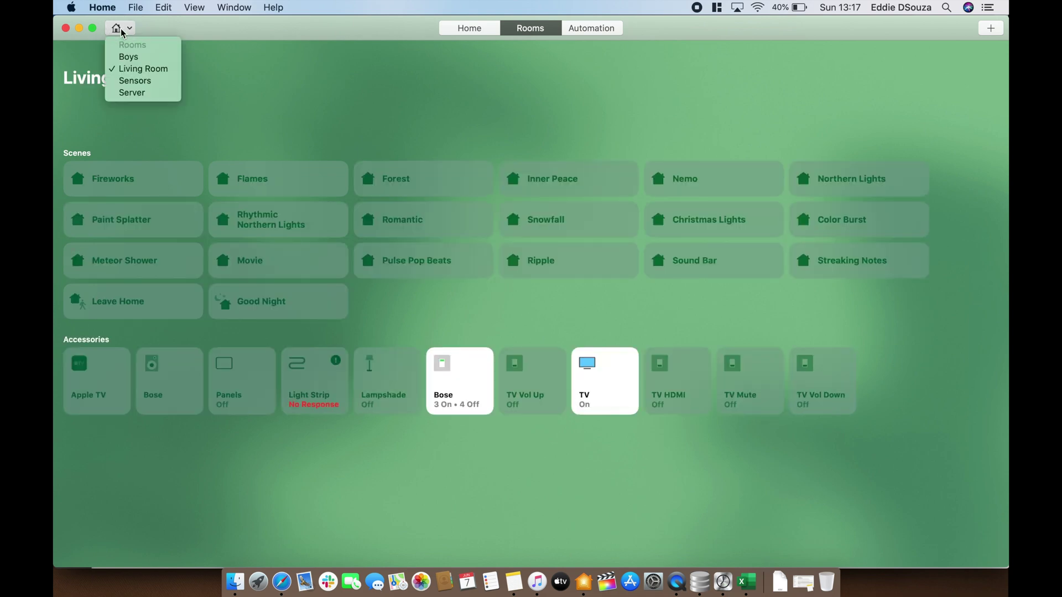
click(136, 92)
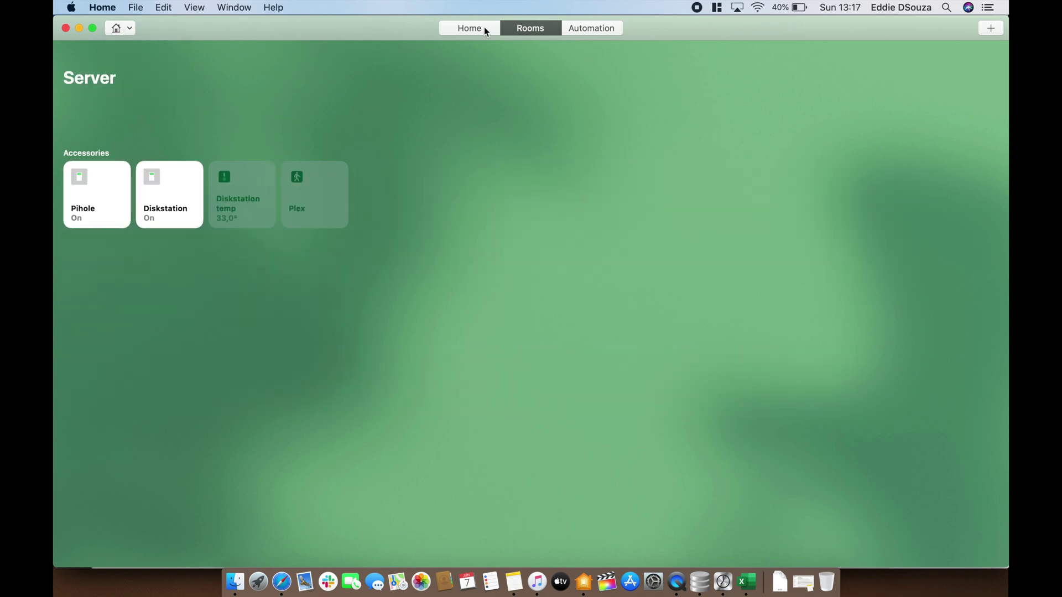
click(483, 28)
key(super+Tab)
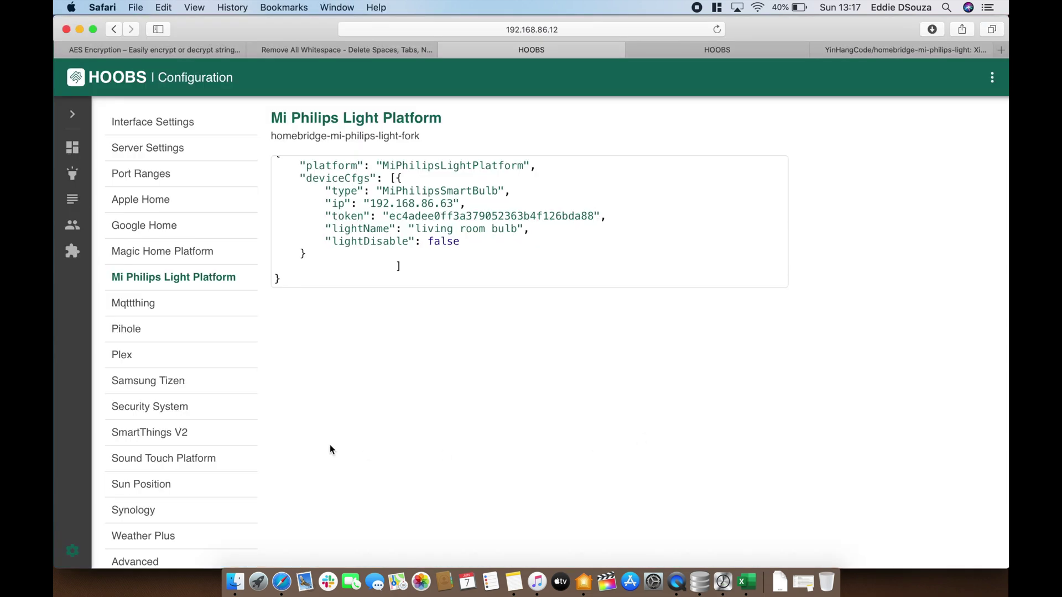
Save the Mi Philips Light configuration and, after the bridge restarts, switch to Apple Home
scroll(166, 415, down, 3)
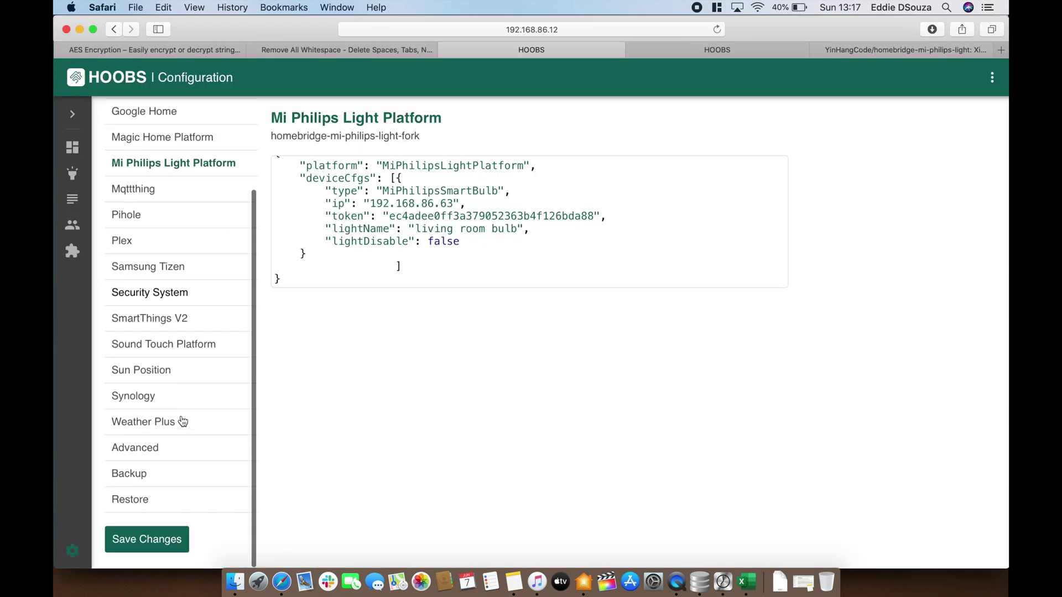
click(159, 547)
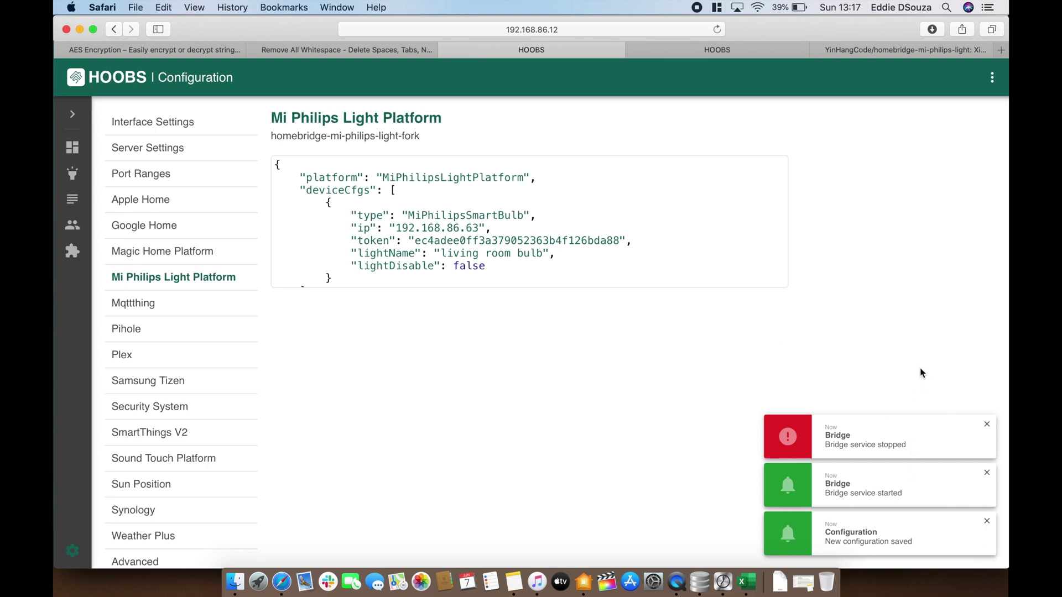
key(super+Tab)
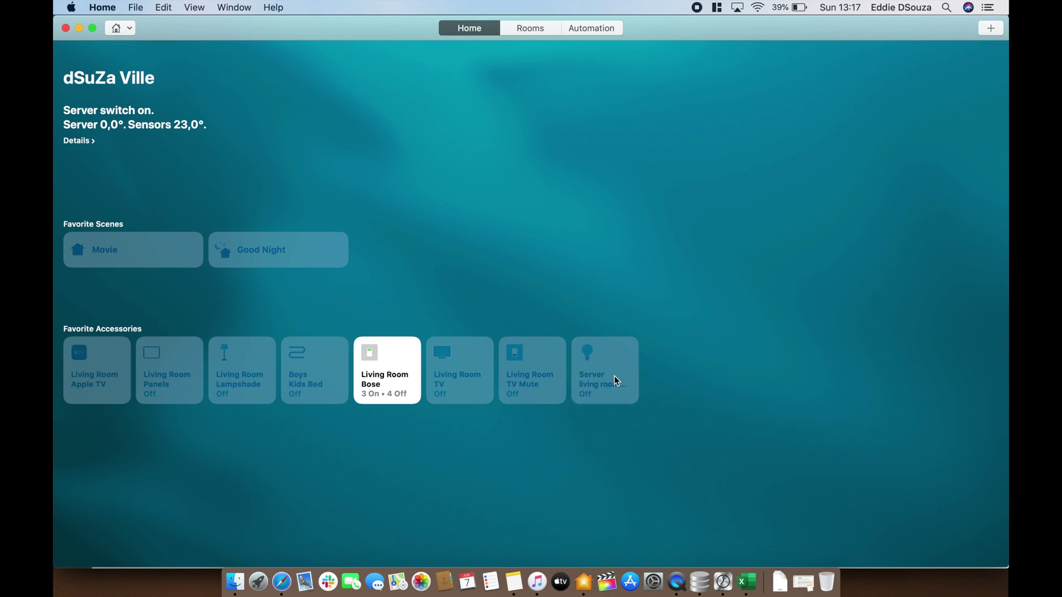
Open the living room bulb's controls and turn it on at 100% brightness
right_click(613, 376)
click(634, 380)
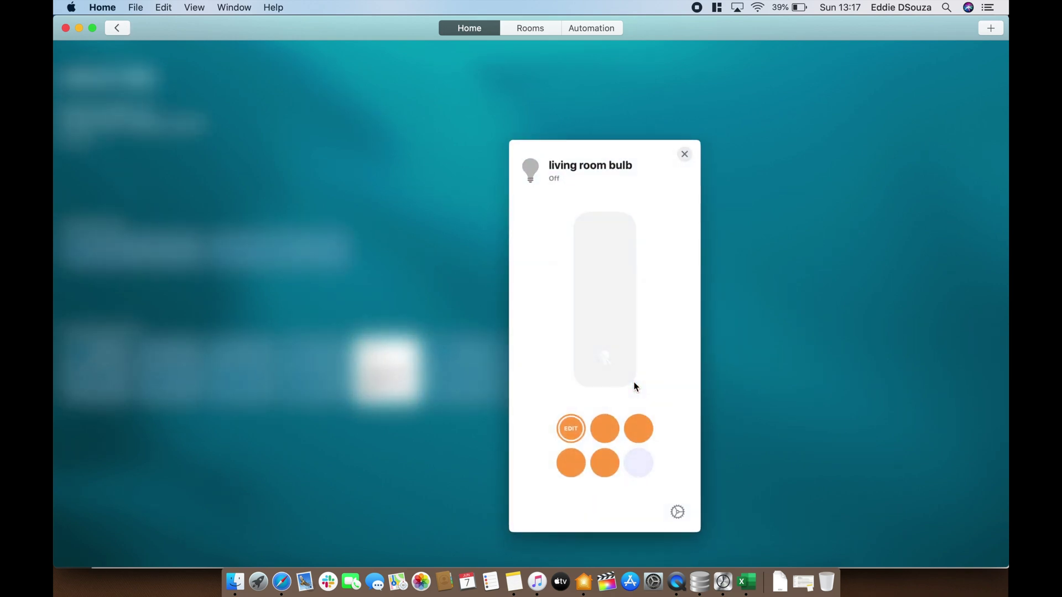
scroll(668, 410, down, 3)
scroll(668, 408, down, 10)
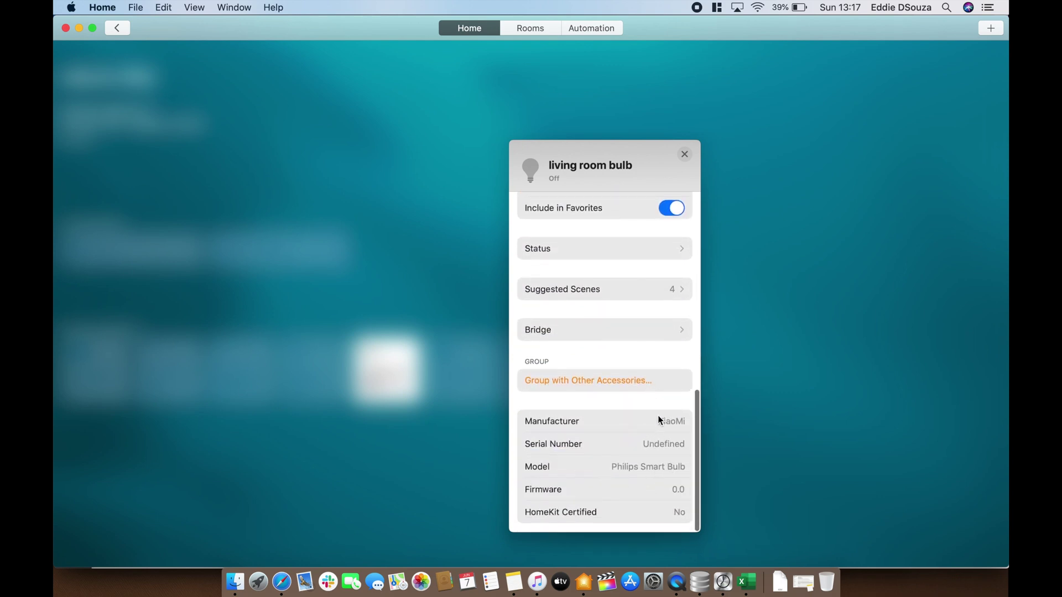
scroll(658, 417, up, 10)
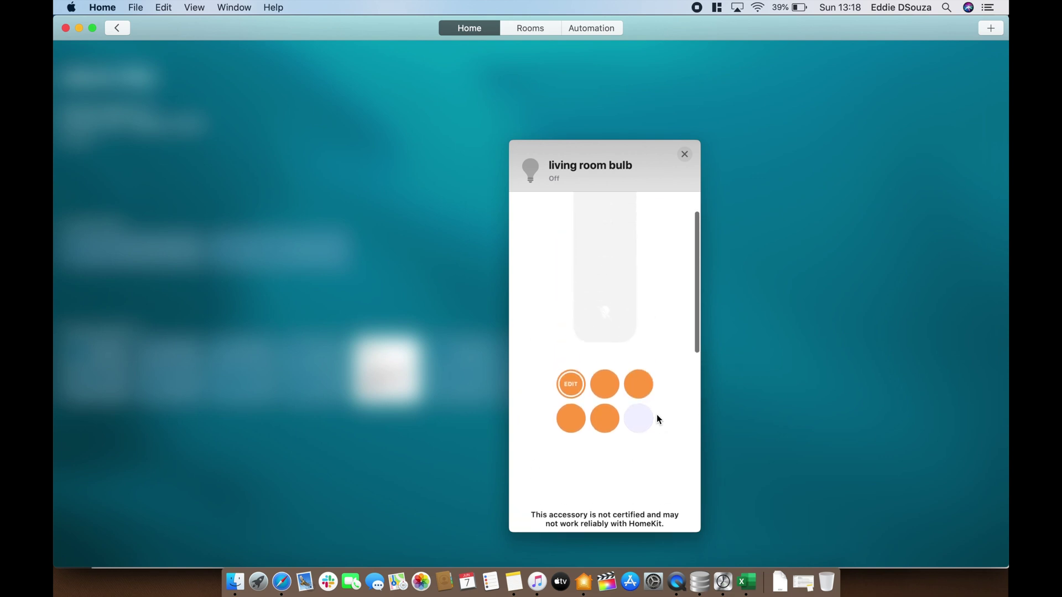
drag(622, 374, 619, 166)
click(640, 465)
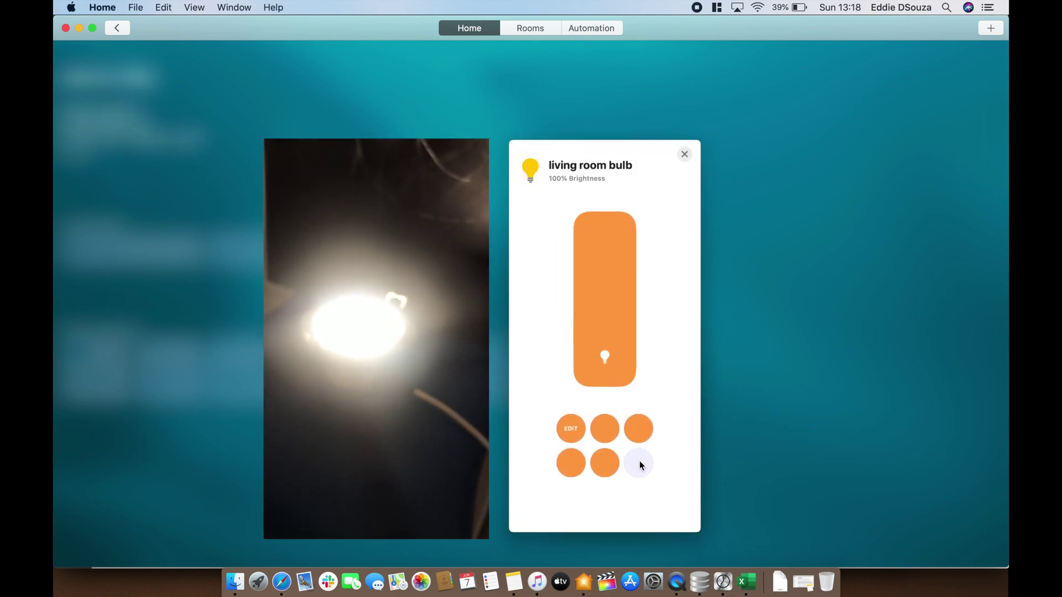
Try two orange colour presets on the bulb, then set it to white
click(606, 430)
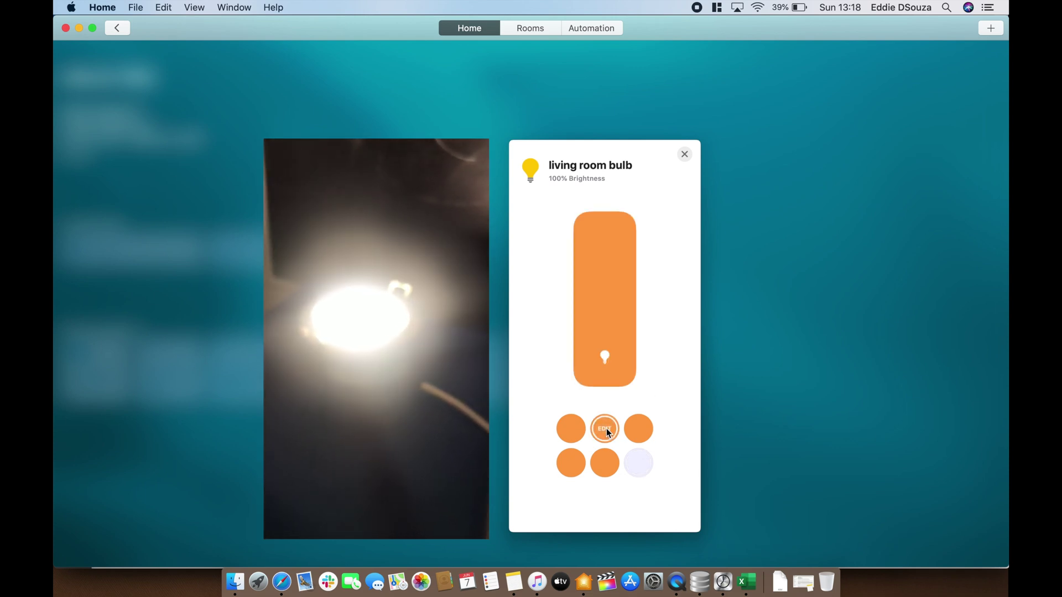
click(571, 430)
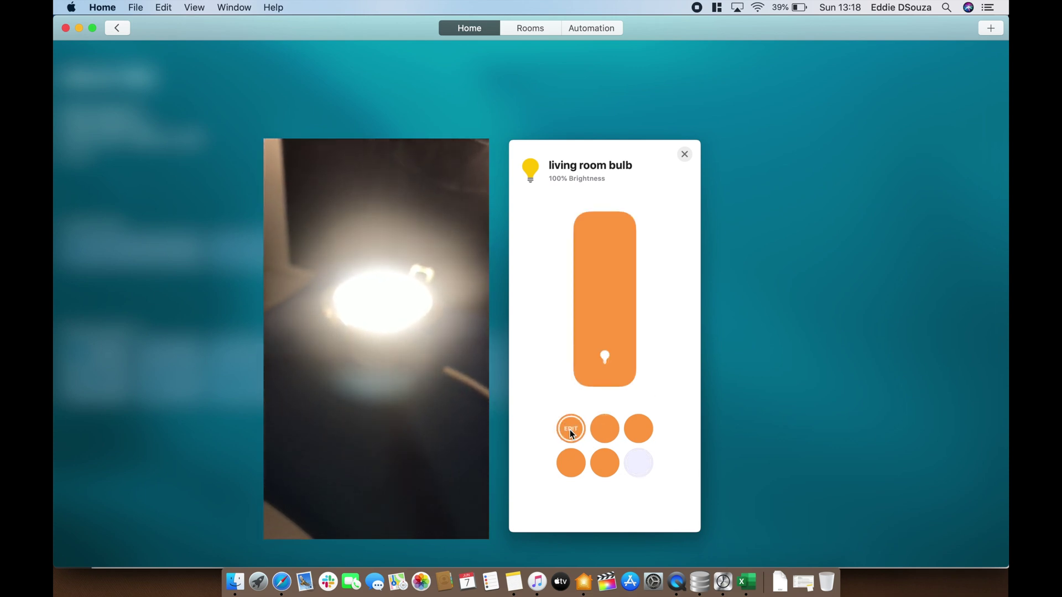
click(635, 468)
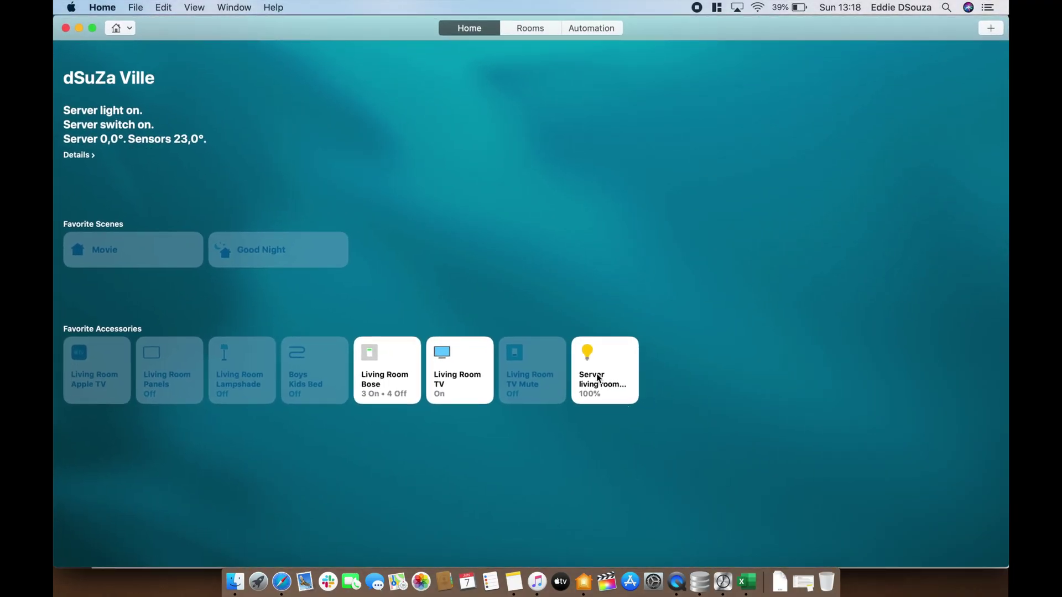
Bring the HOOBS window forward through Mission Control and open the Accessories page
key(ctrl+Up)
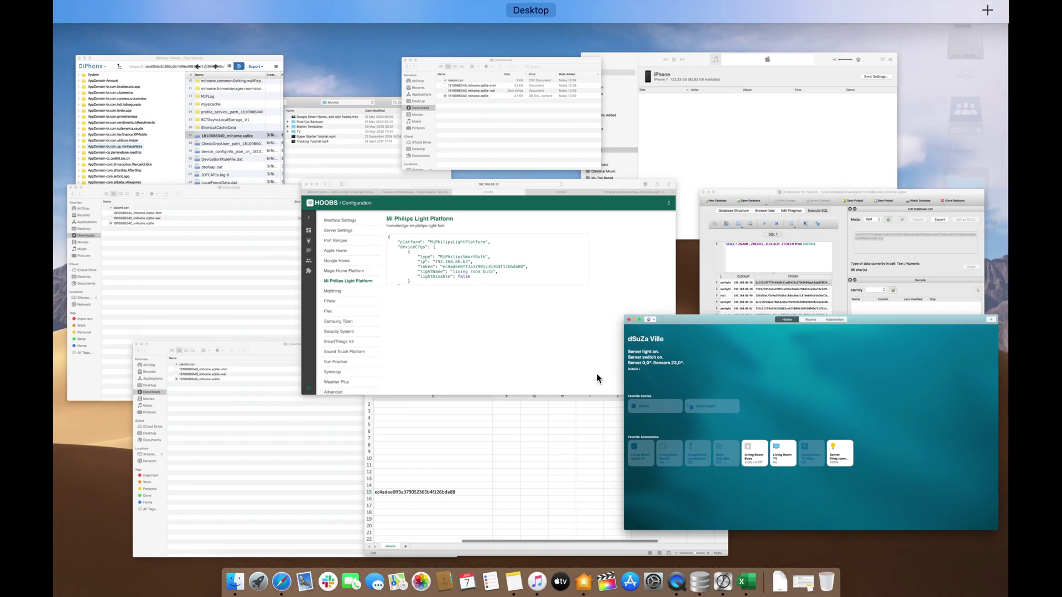
click(504, 350)
scroll(468, 257, down, 1)
scroll(468, 257, down, 1)
scroll(469, 258, up, 2)
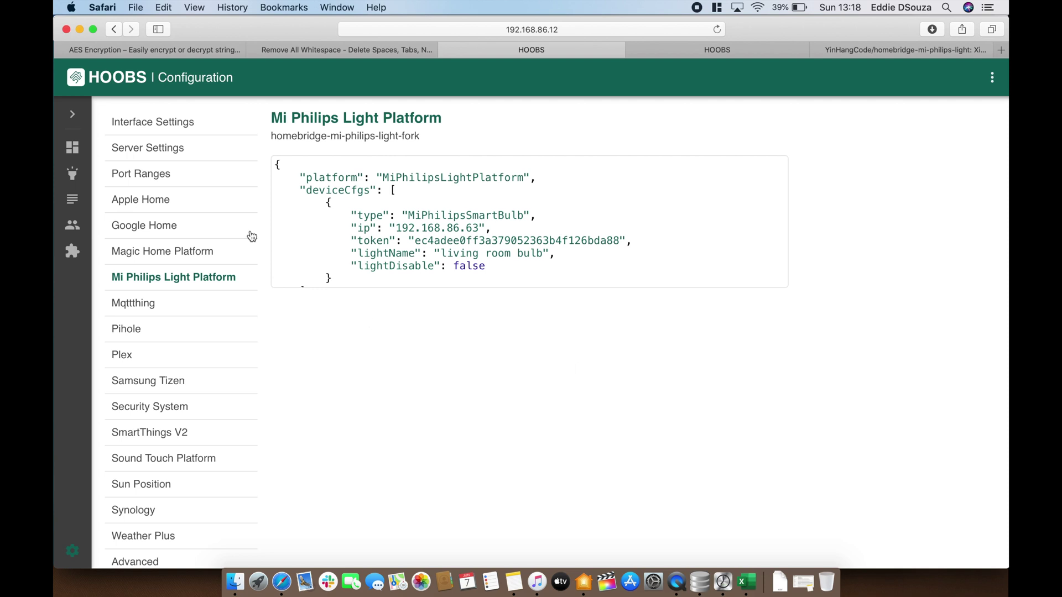
click(73, 177)
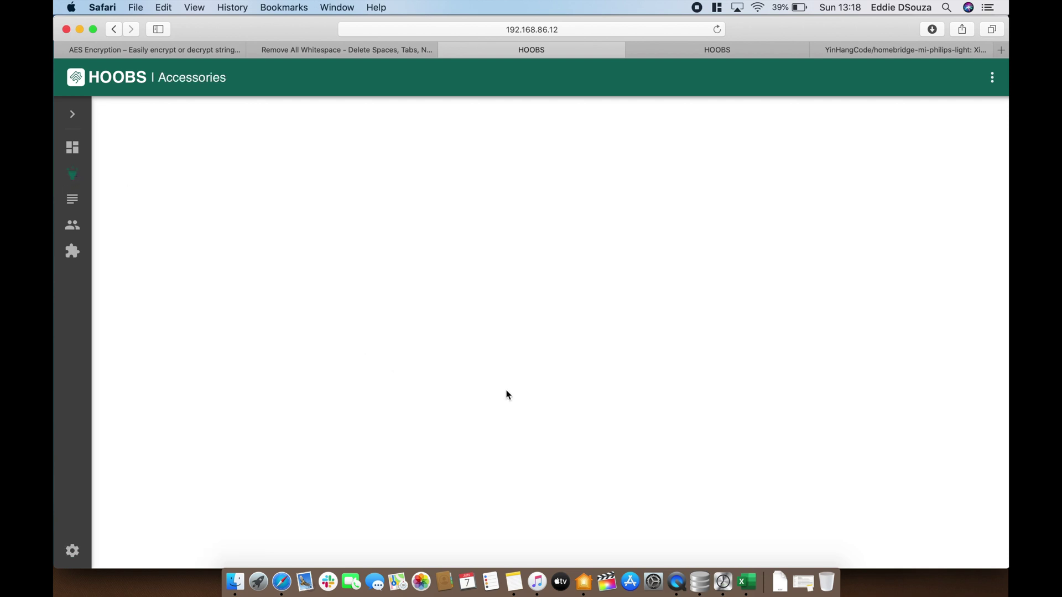